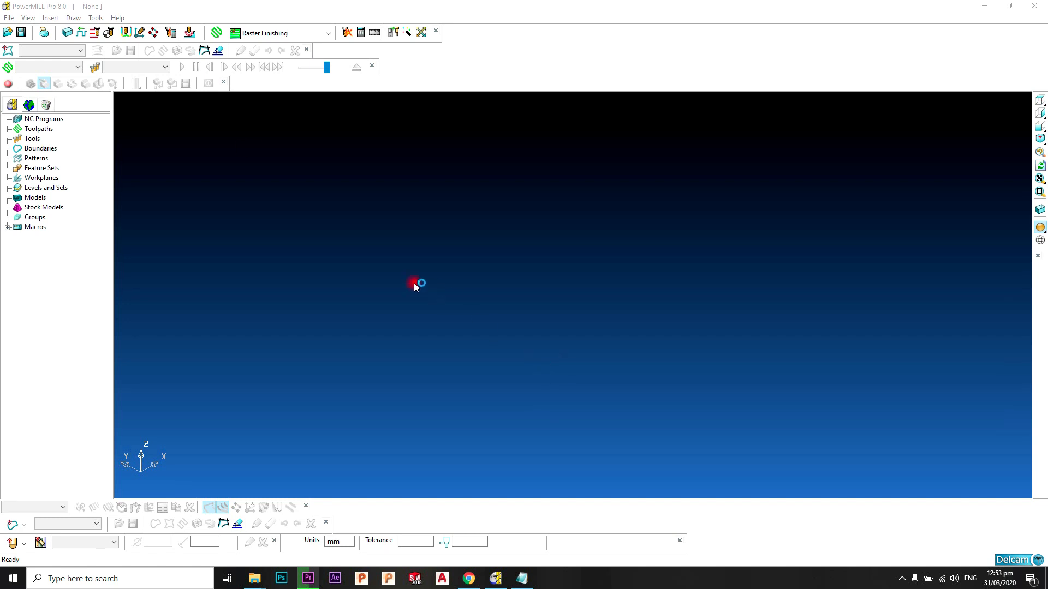
# - Open the example model speaker.dgk
pyautogui.click(8, 18)
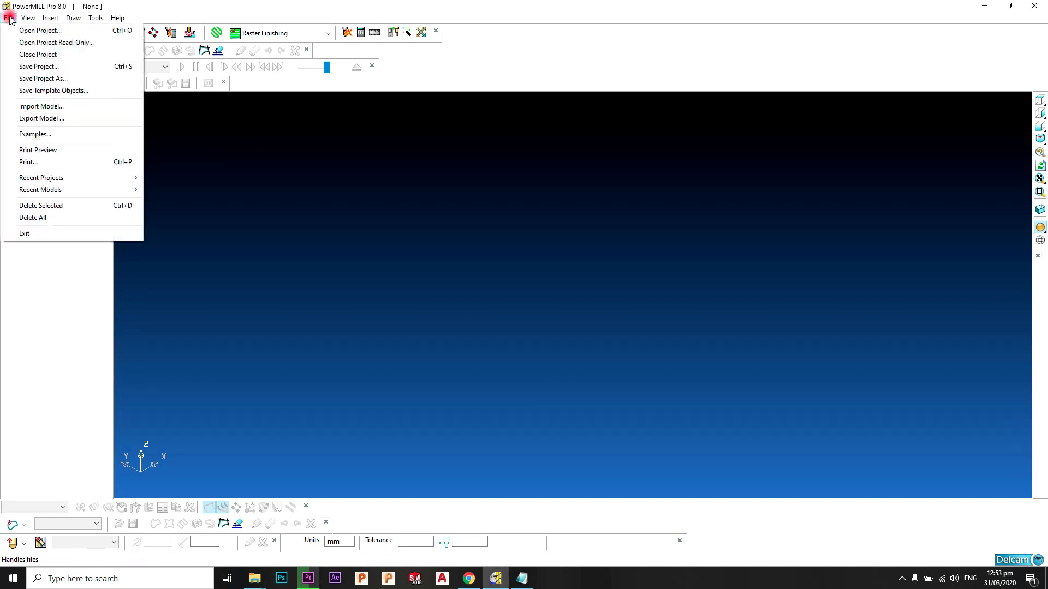
pyautogui.click(85, 136)
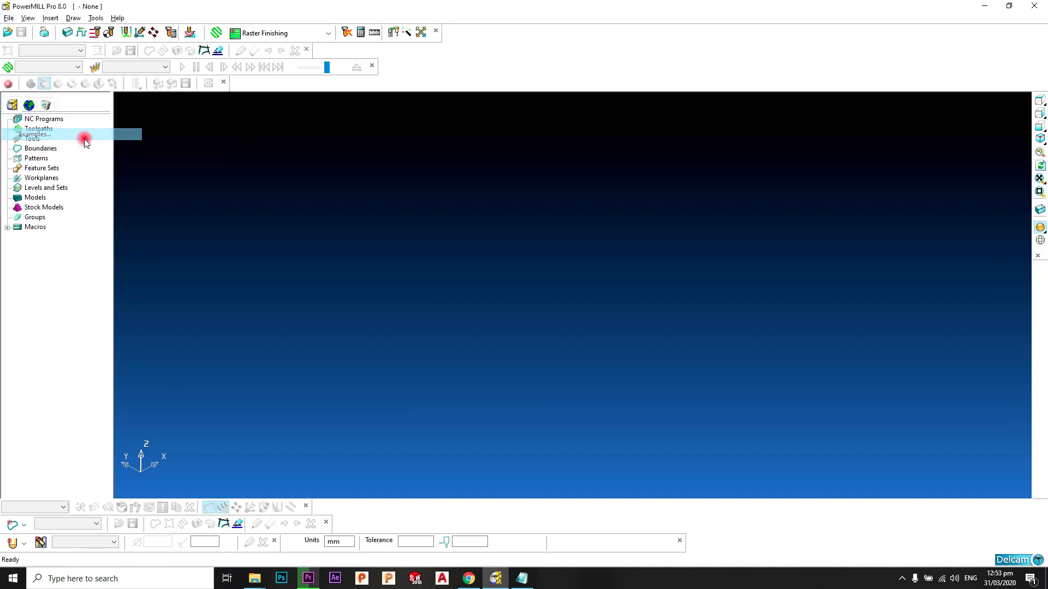
pyautogui.click(470, 258)
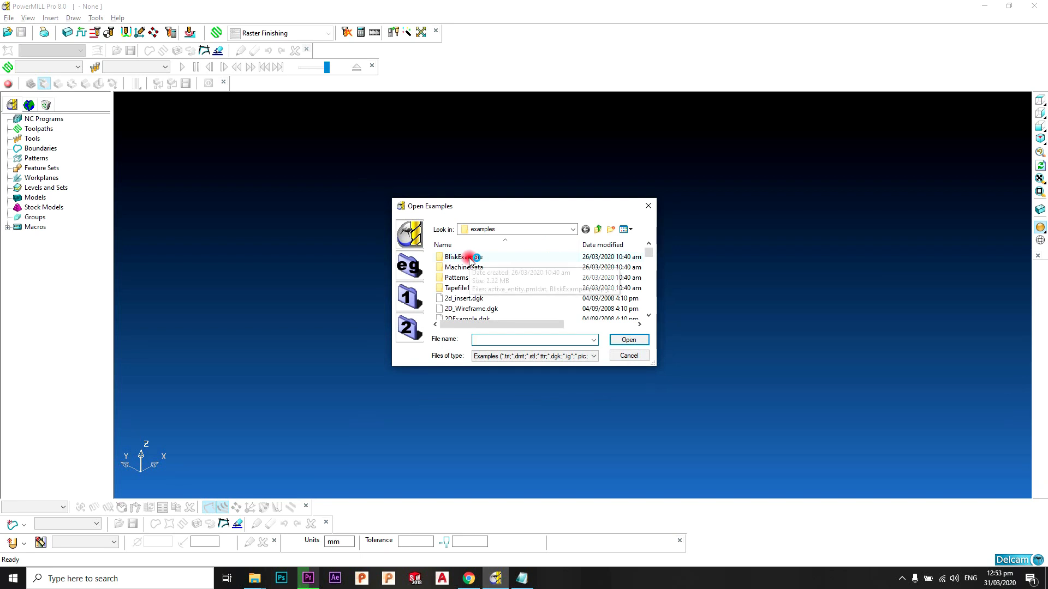
pyautogui.write('spea')
pyautogui.press('Down')
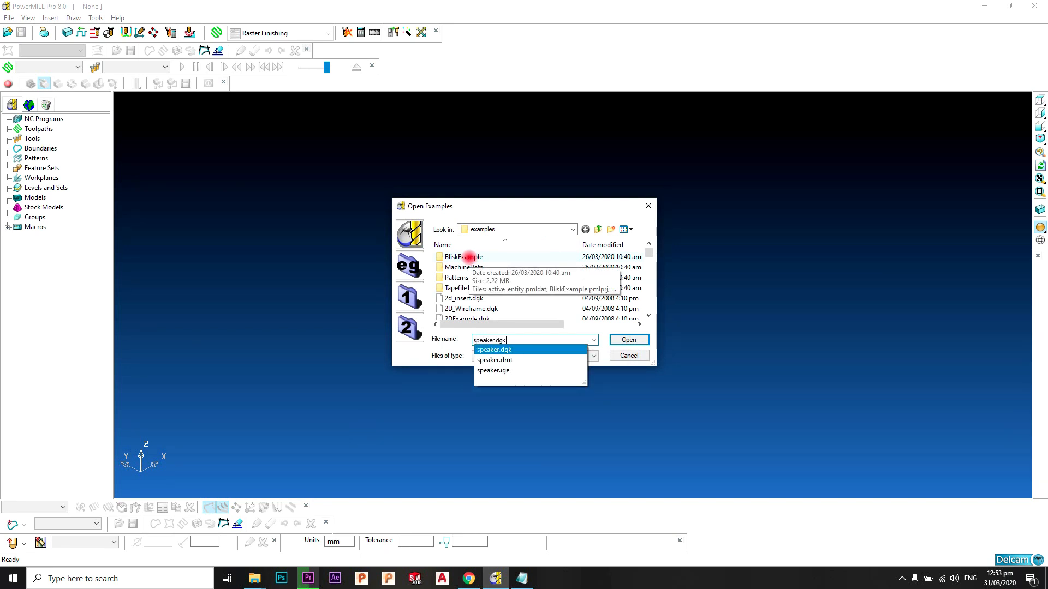
pyautogui.press('Return')
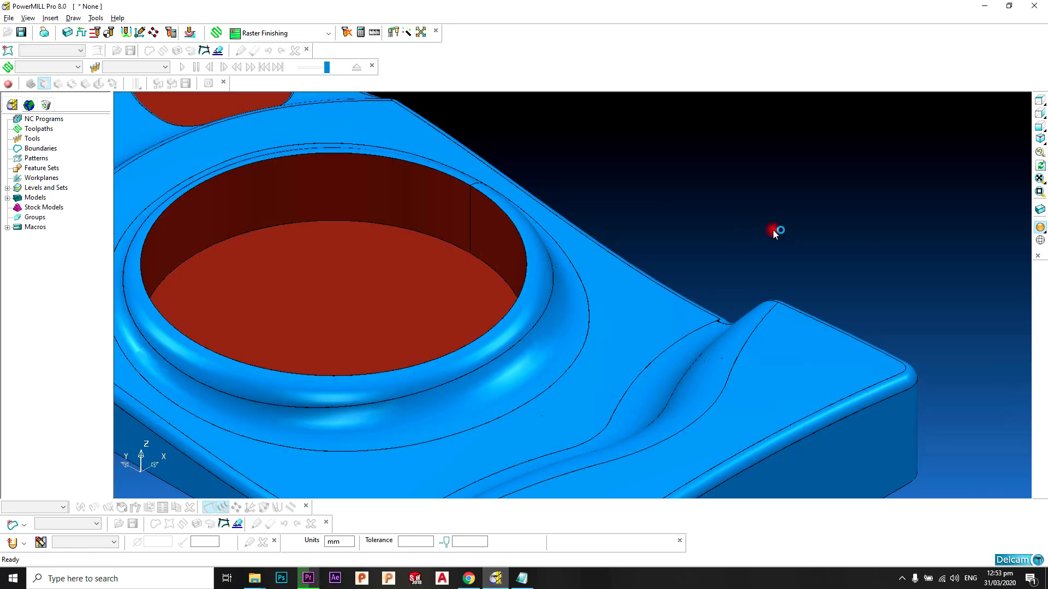
# - Create a box block calculated from the limits of the speaker model
pyautogui.click(1040, 155)
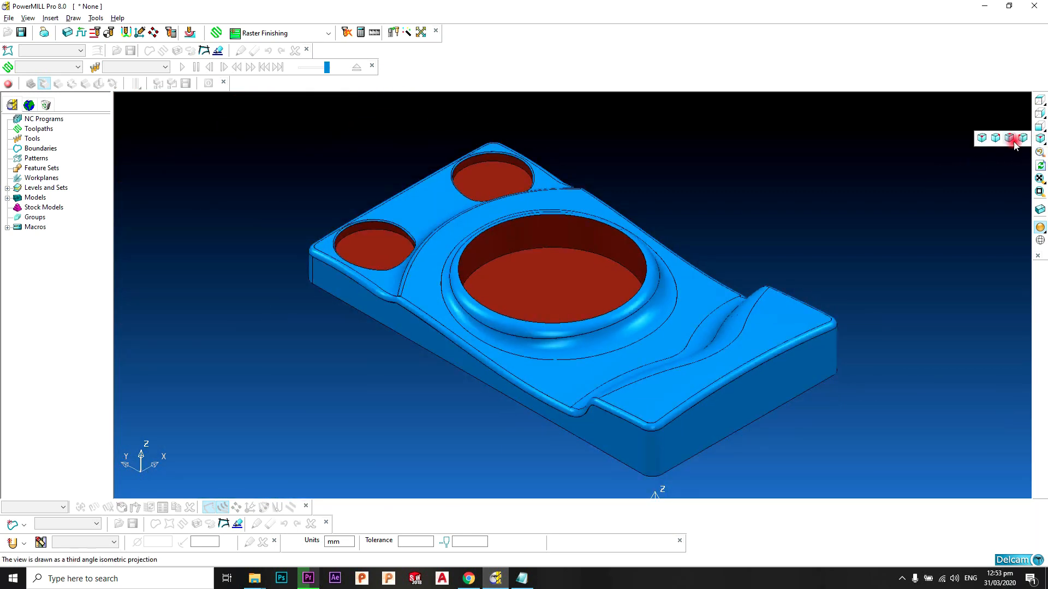
pyautogui.click(1008, 138)
pyautogui.scroll(-1, 694, 232)
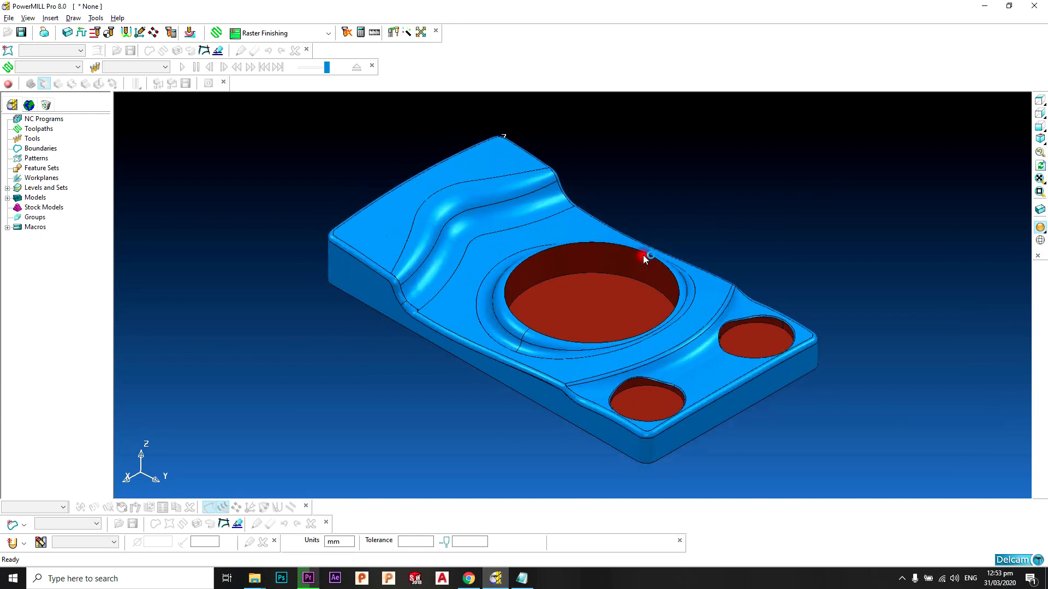
pyautogui.keyDown('shift'); pyautogui.moveTo(597, 261); pyautogui.dragTo(675, 256, button='middle'); pyautogui.keyUp('shift')
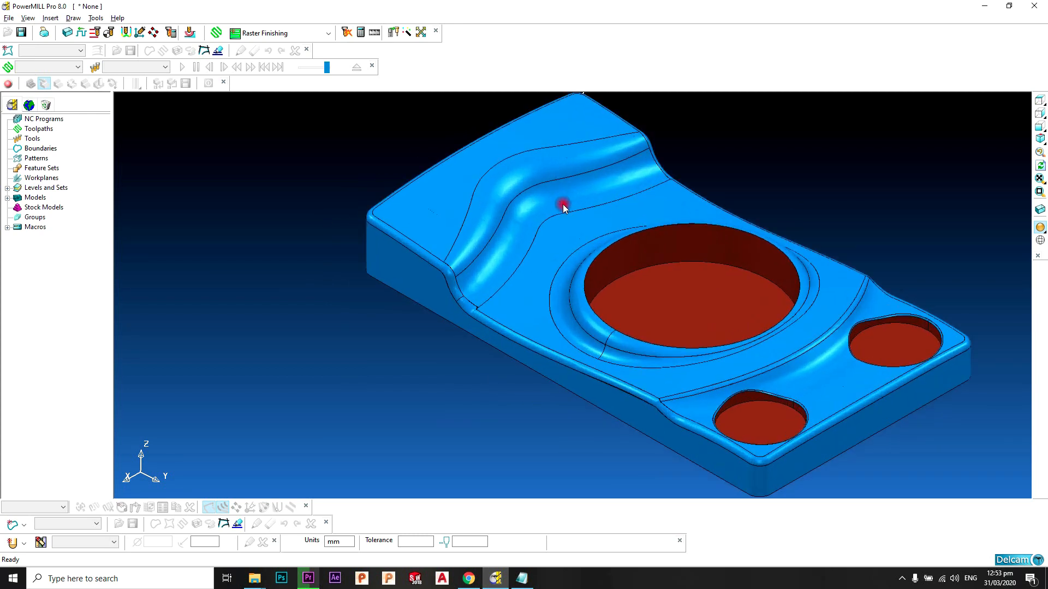
pyautogui.scroll(-2, 600, 206)
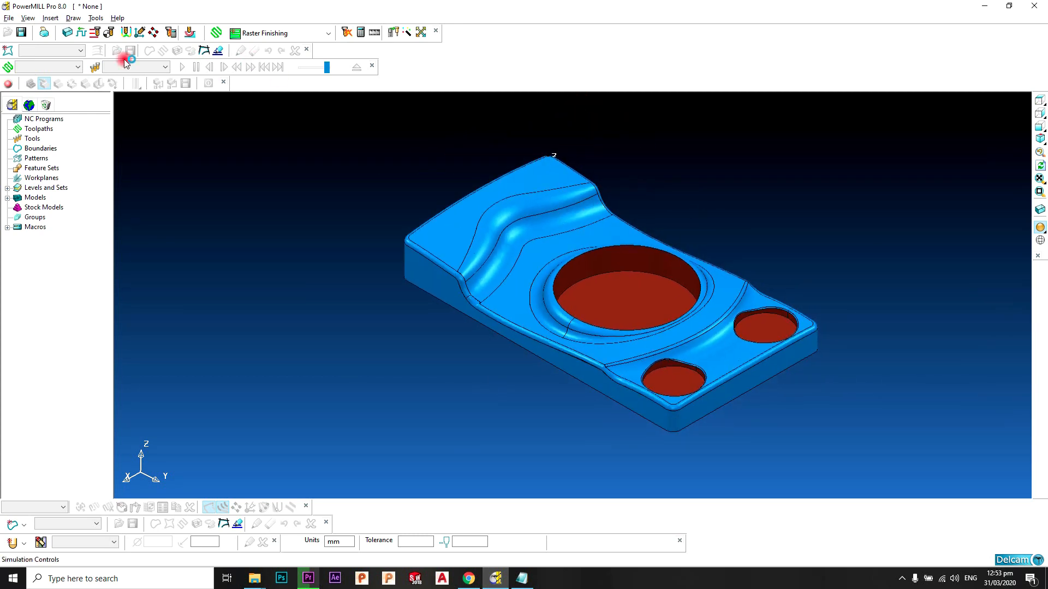
pyautogui.click(65, 34)
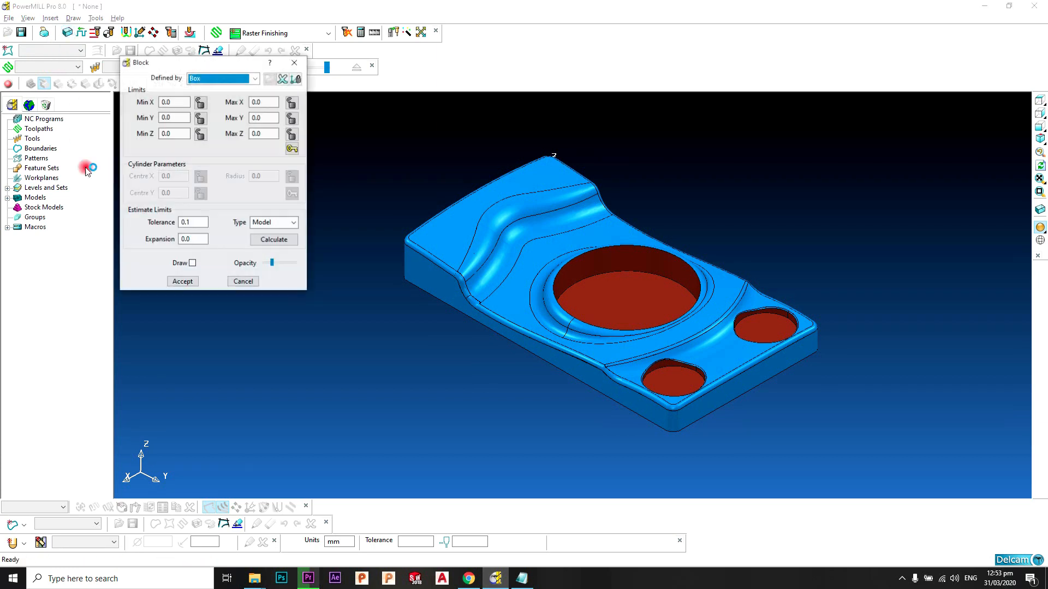
pyautogui.click(273, 240)
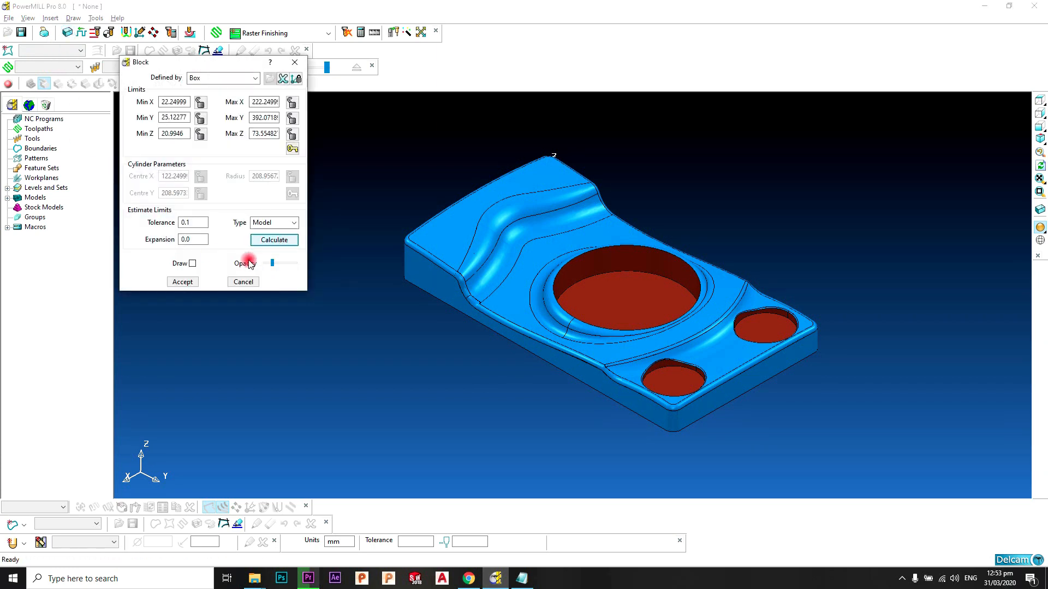
pyautogui.click(183, 281)
pyautogui.scroll(3, 615, 217)
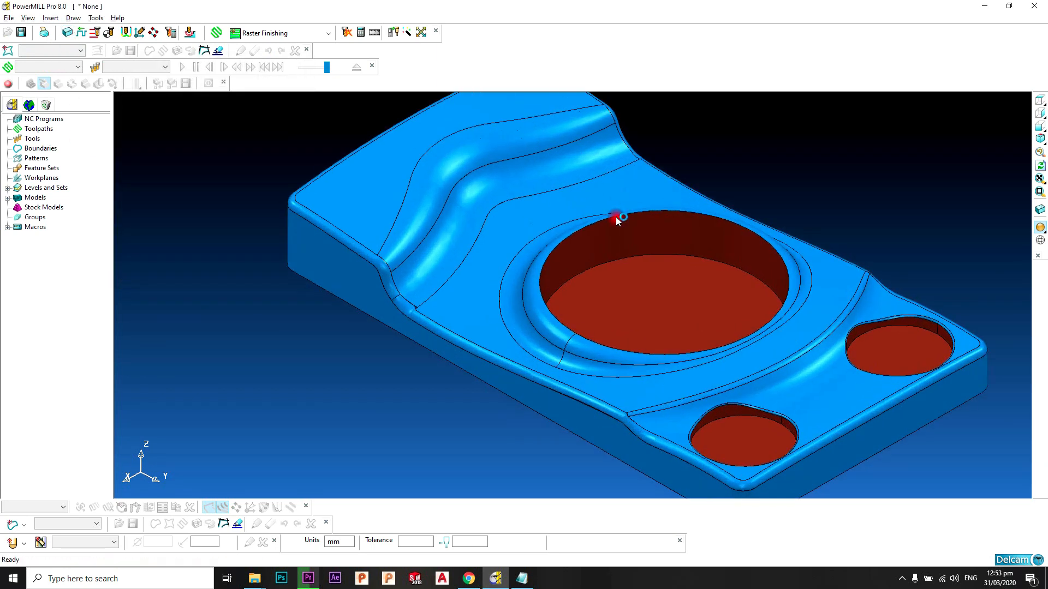
pyautogui.scroll(-1, 616, 217)
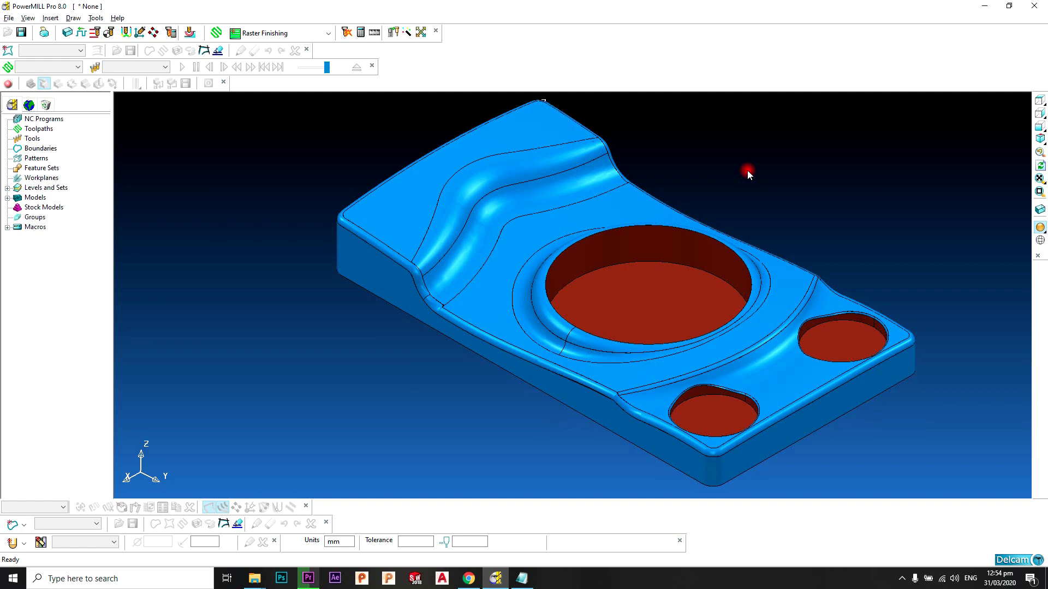
pyautogui.scroll(1, 732, 185)
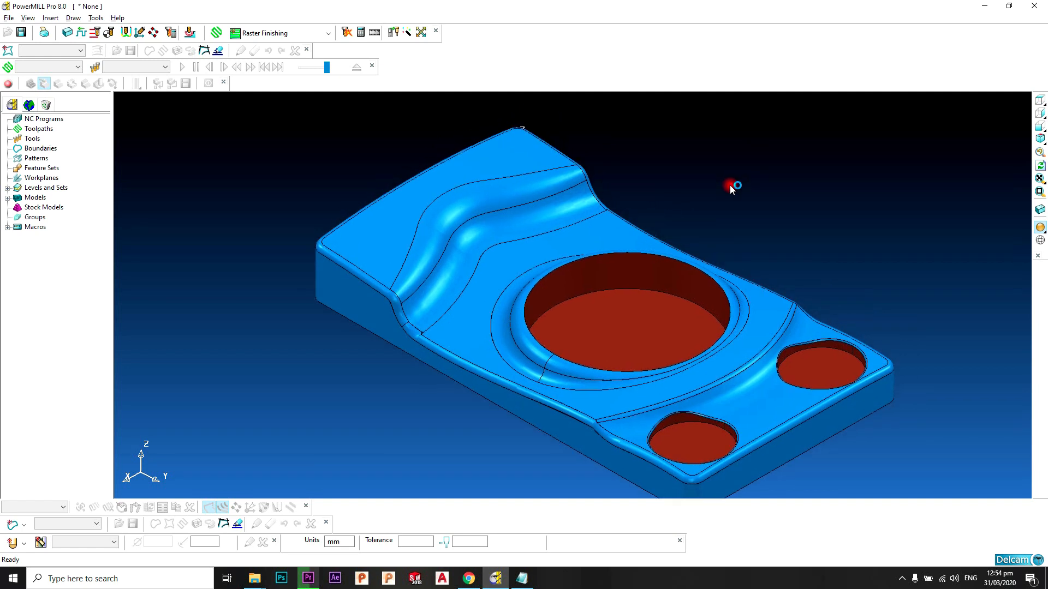
pyautogui.scroll(3, 571, 215)
pyautogui.scroll(-3, 572, 213)
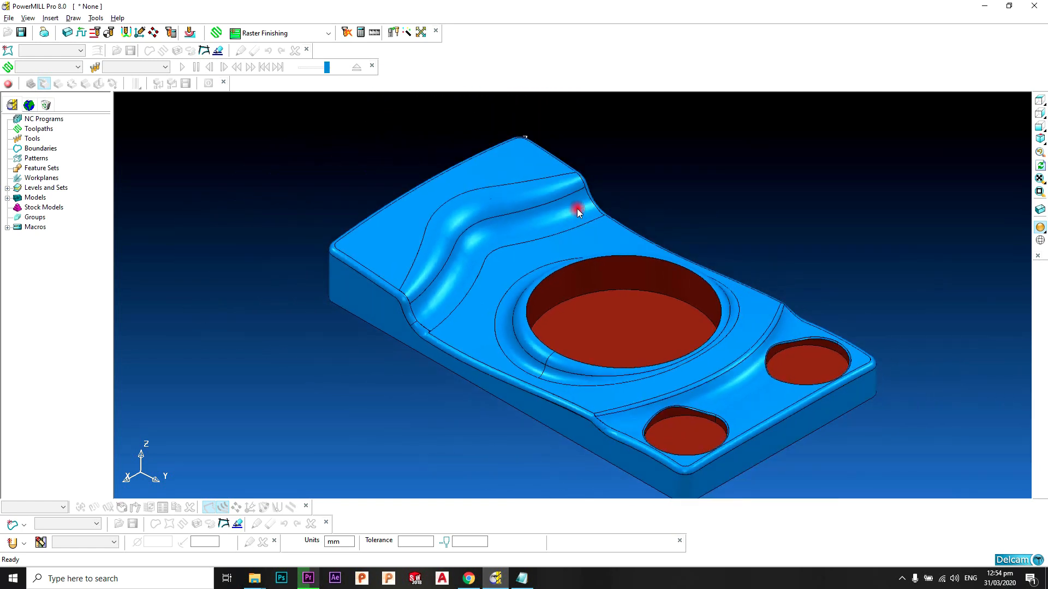
pyautogui.scroll(-1, 606, 199)
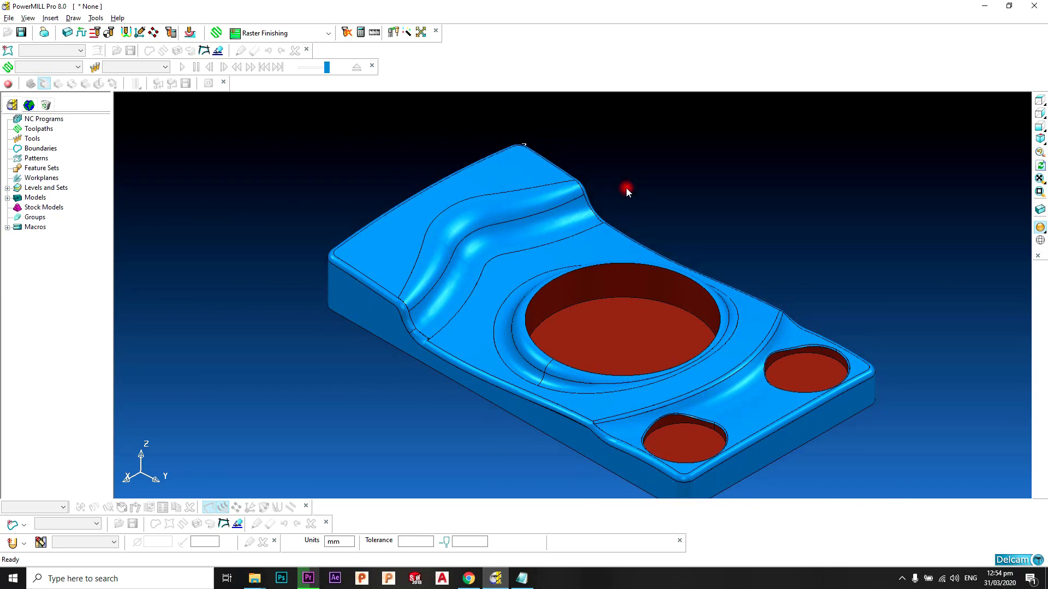
pyautogui.scroll(2, 587, 221)
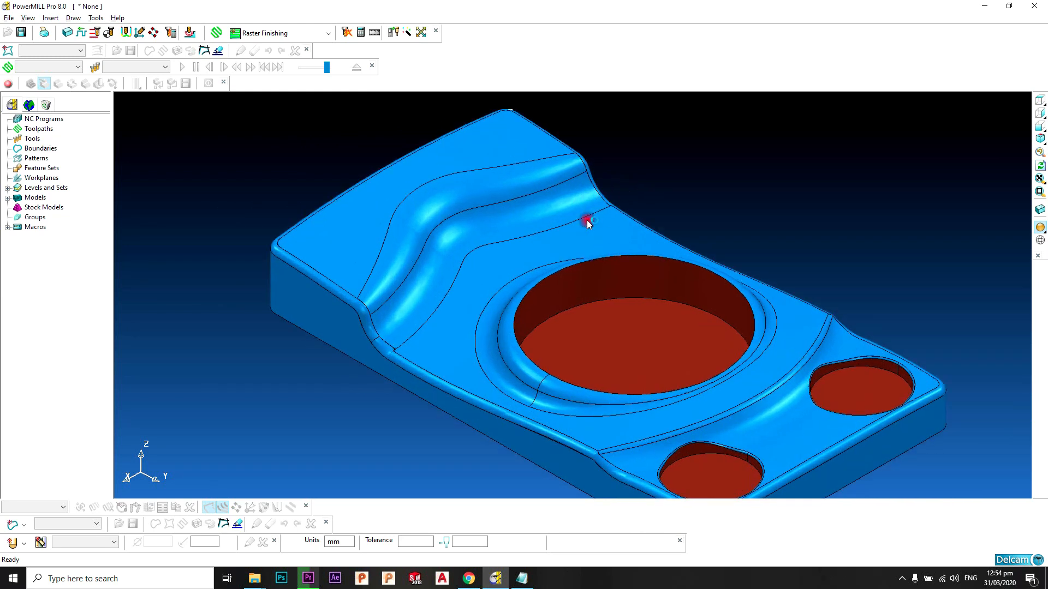
# - Create a new empty pattern and show it in the project tree
pyautogui.rightClick(41, 160)
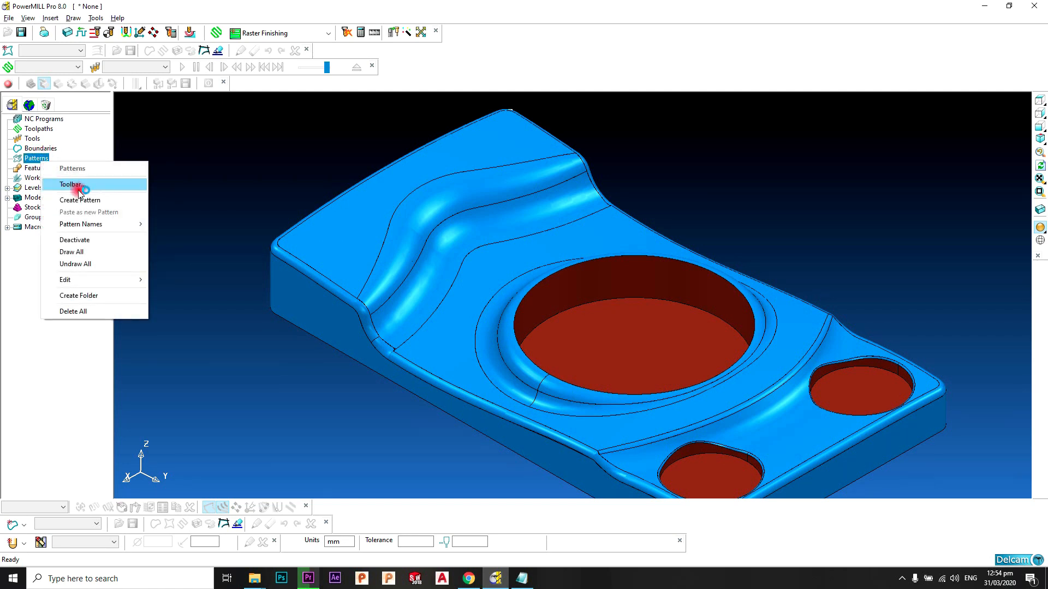
pyautogui.click(96, 201)
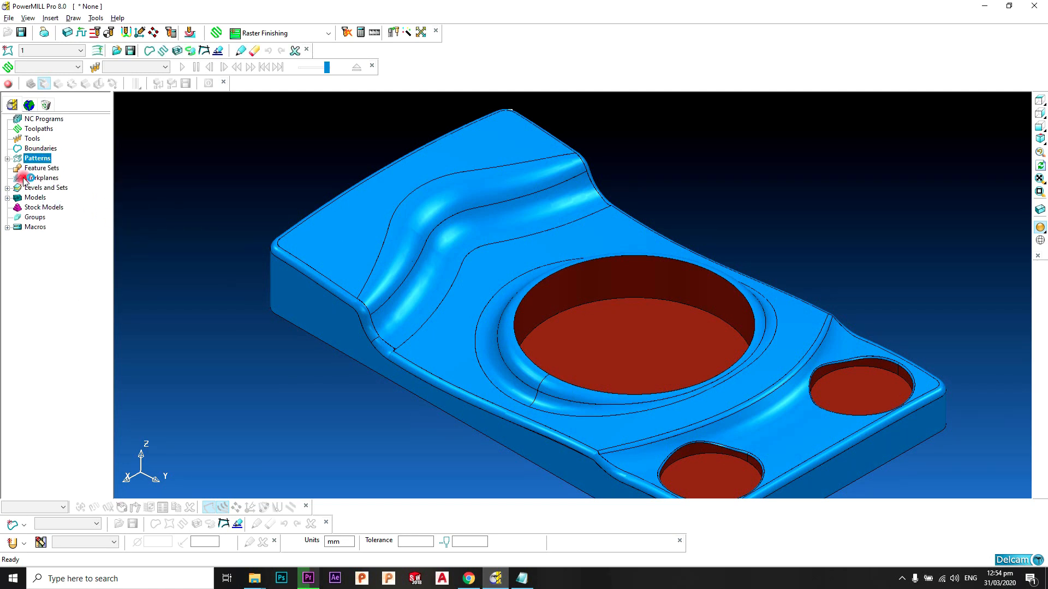
pyautogui.click(8, 159)
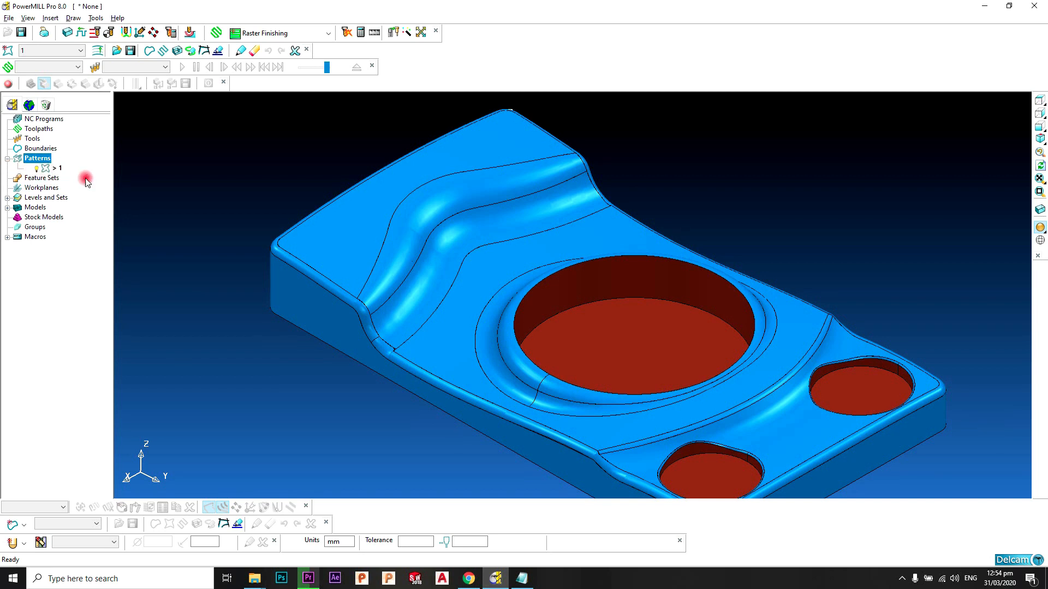
# - Insert the edges of the two adjoining wavy step surfaces into pattern 1 from the model, and turn off the model shading
pyautogui.click(433, 254)
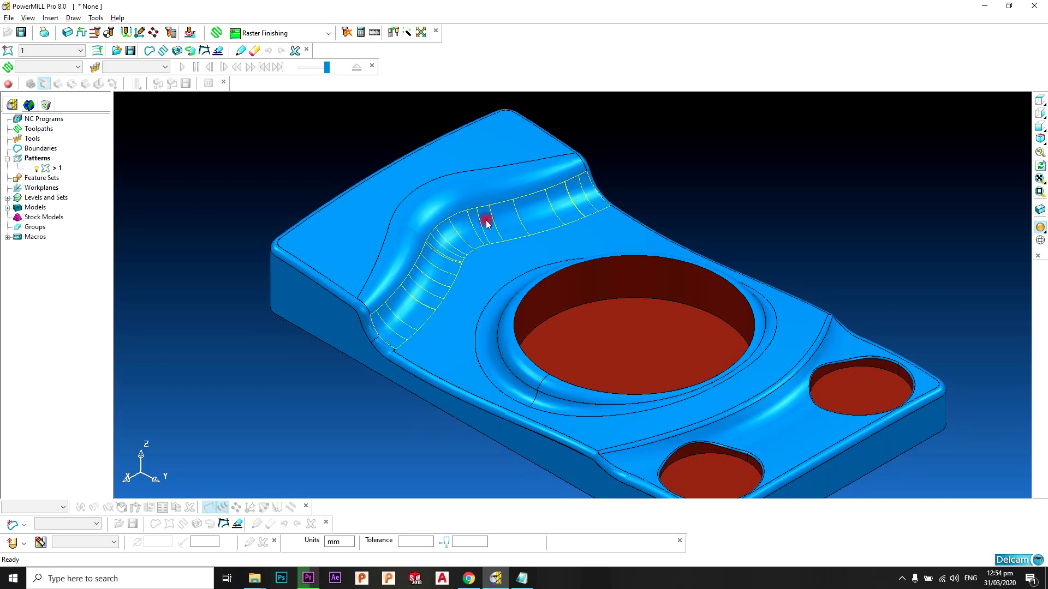
pyautogui.click(519, 182)
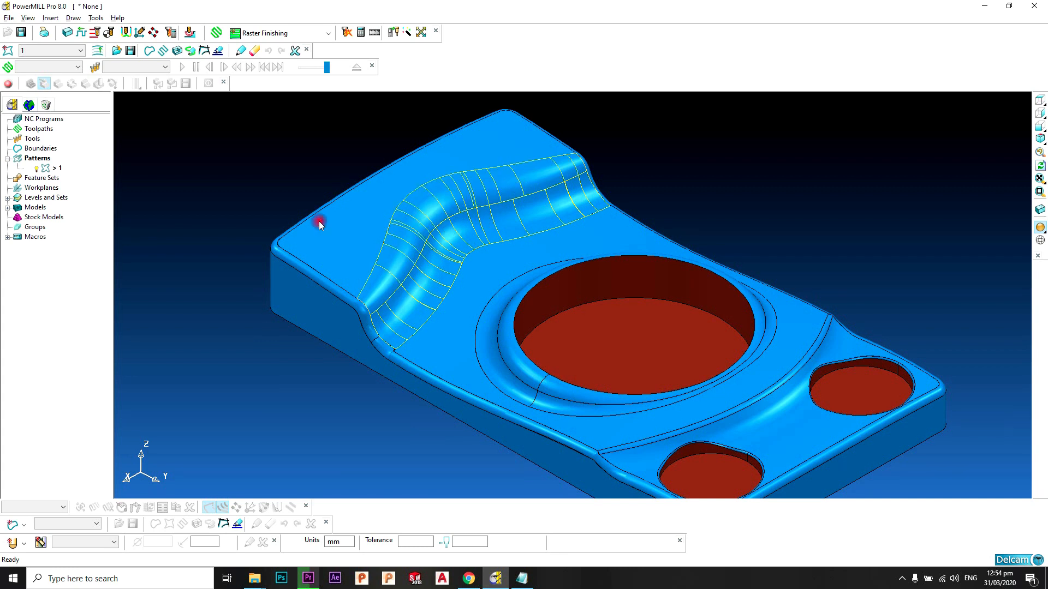
pyautogui.rightClick(49, 169)
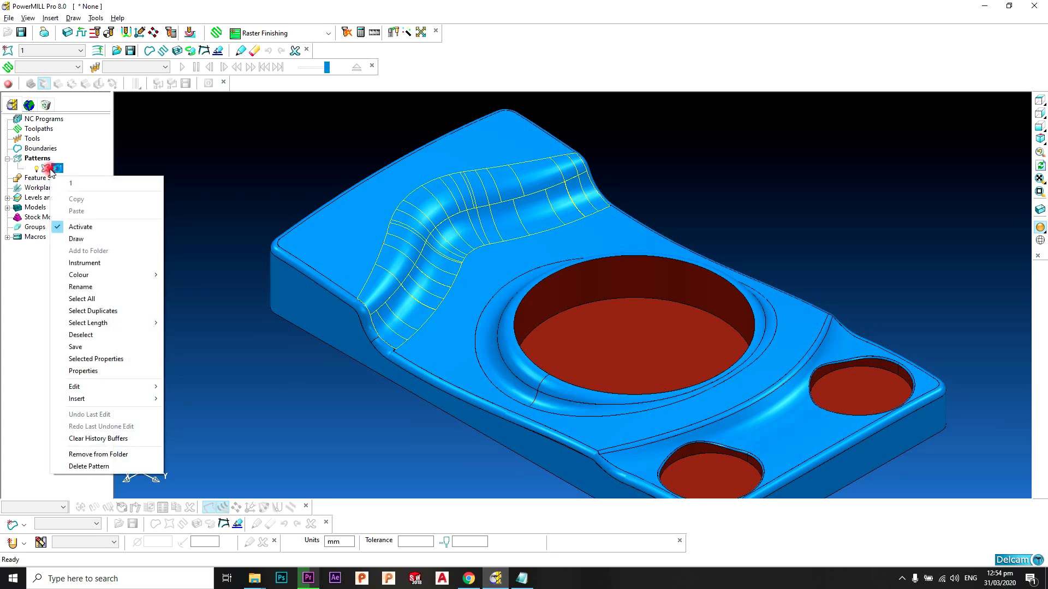
pyautogui.moveTo(125, 389)
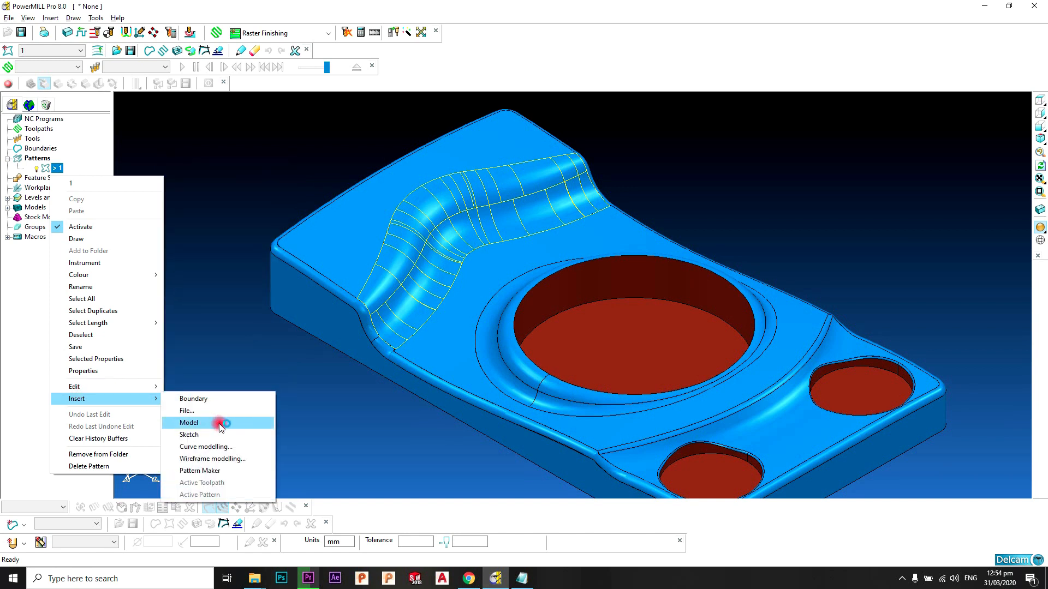
pyautogui.click(219, 423)
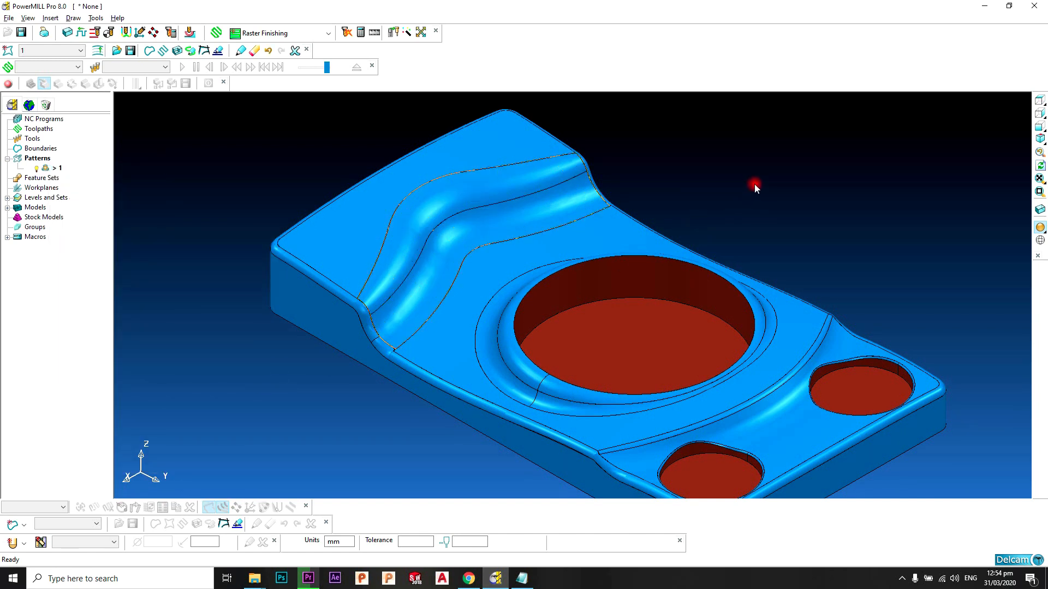
pyautogui.click(1040, 228)
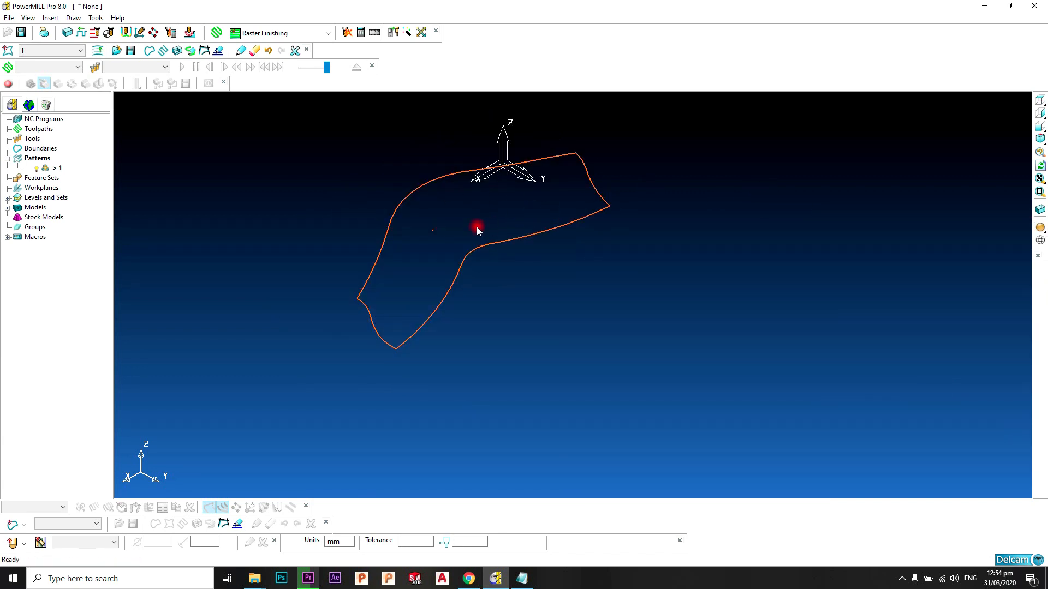
pyautogui.rightClick(51, 169)
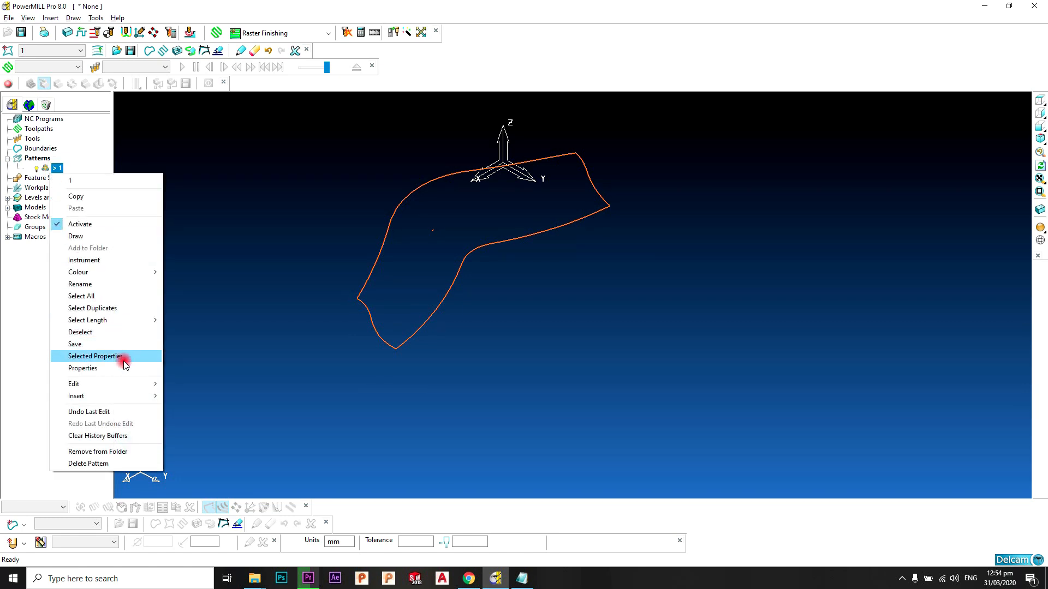
pyautogui.moveTo(137, 384)
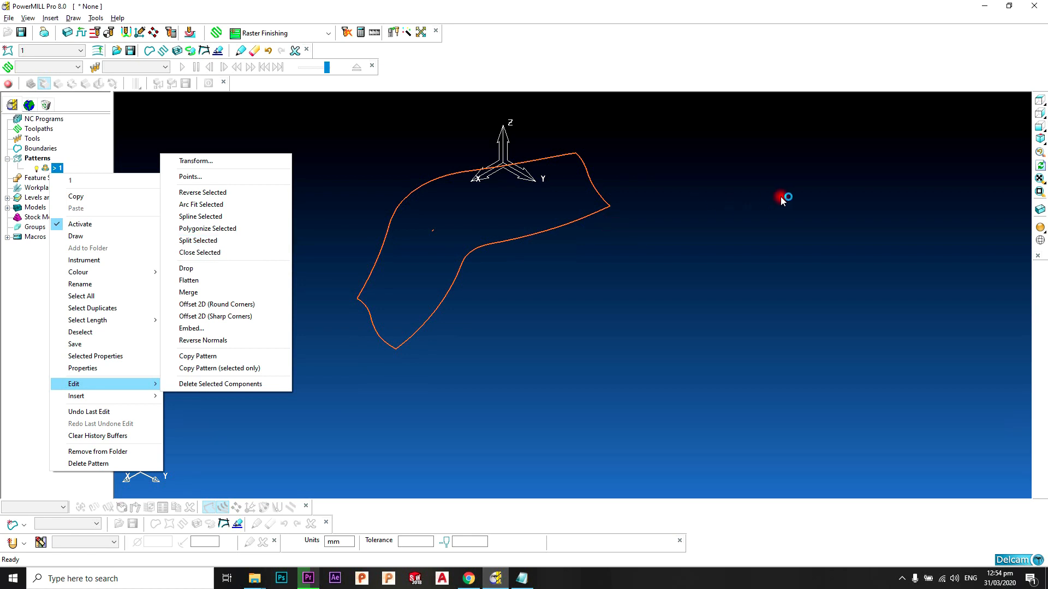
pyautogui.click(792, 195)
# - Select all curves of pattern 1 in the view along Z and split them into separate segments
pyautogui.click(1038, 100)
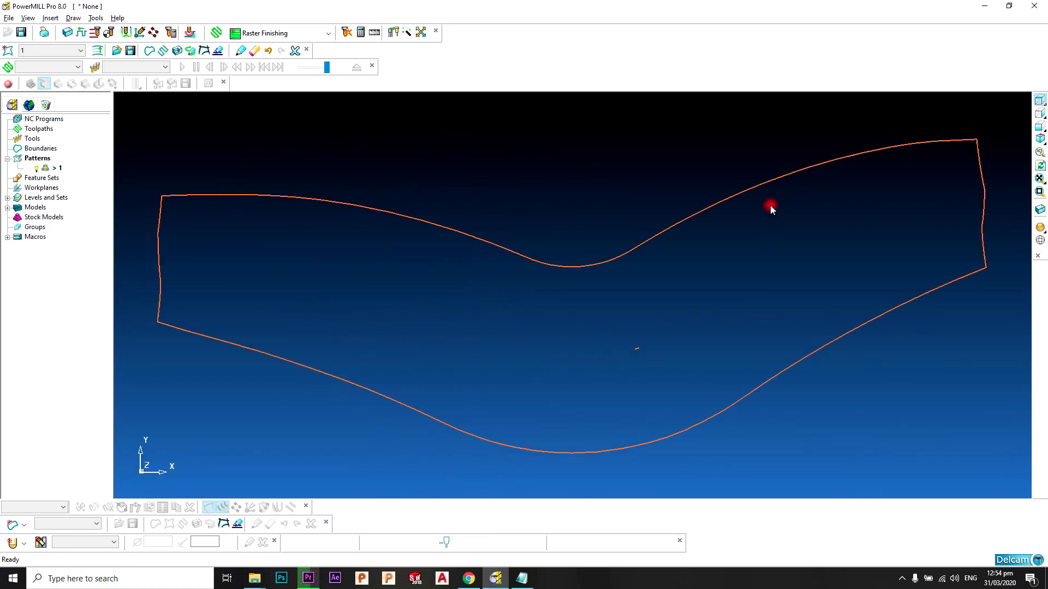
pyautogui.moveTo(790, 211); pyautogui.dragTo(279, 414)
pyautogui.rightClick(54, 168)
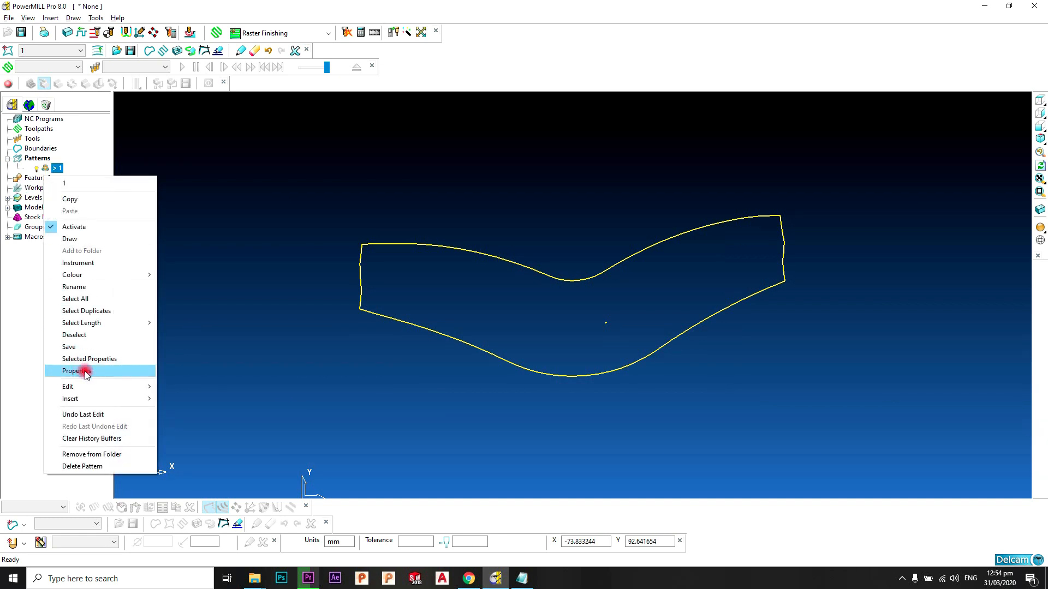
pyautogui.moveTo(115, 392)
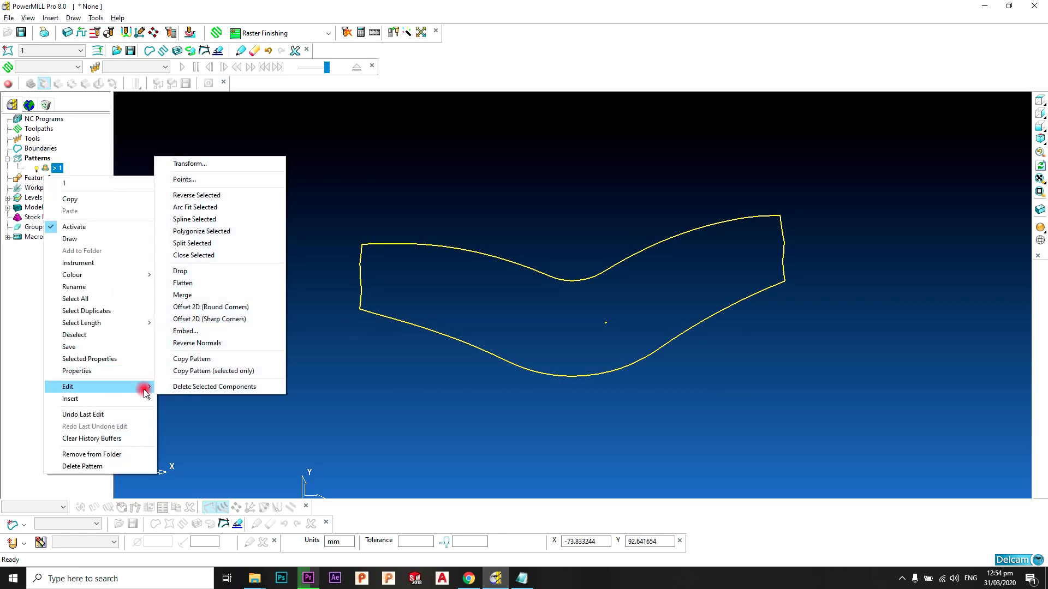
pyautogui.click(233, 244)
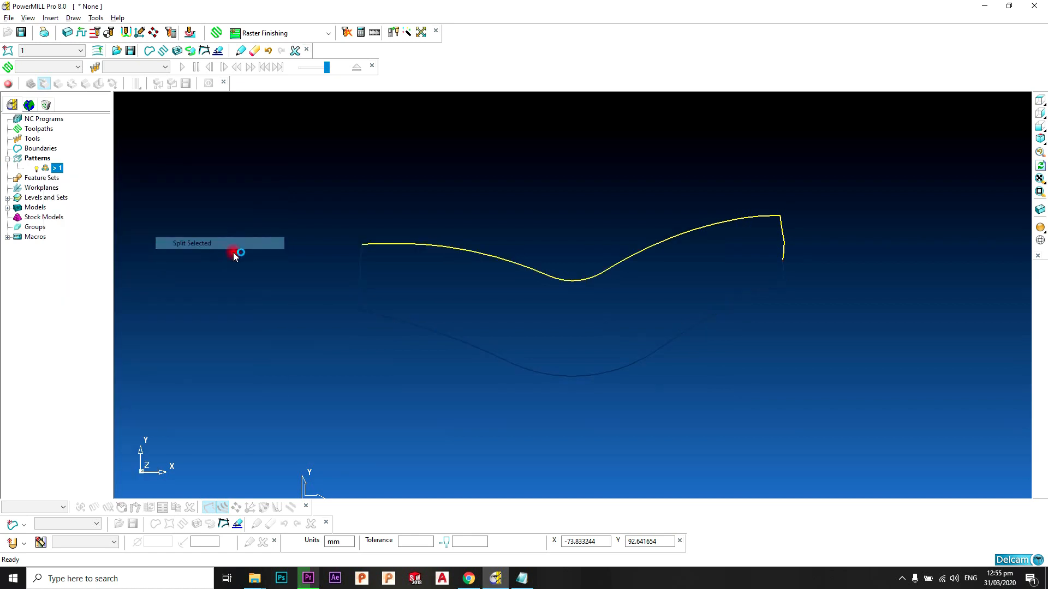
pyautogui.click(1040, 138)
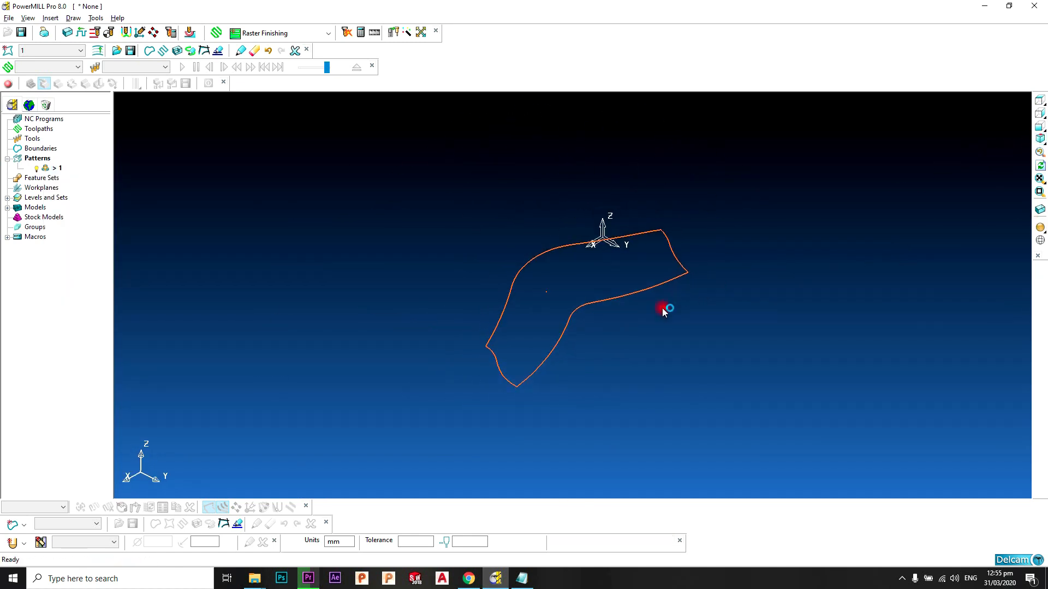
pyautogui.click(1039, 227)
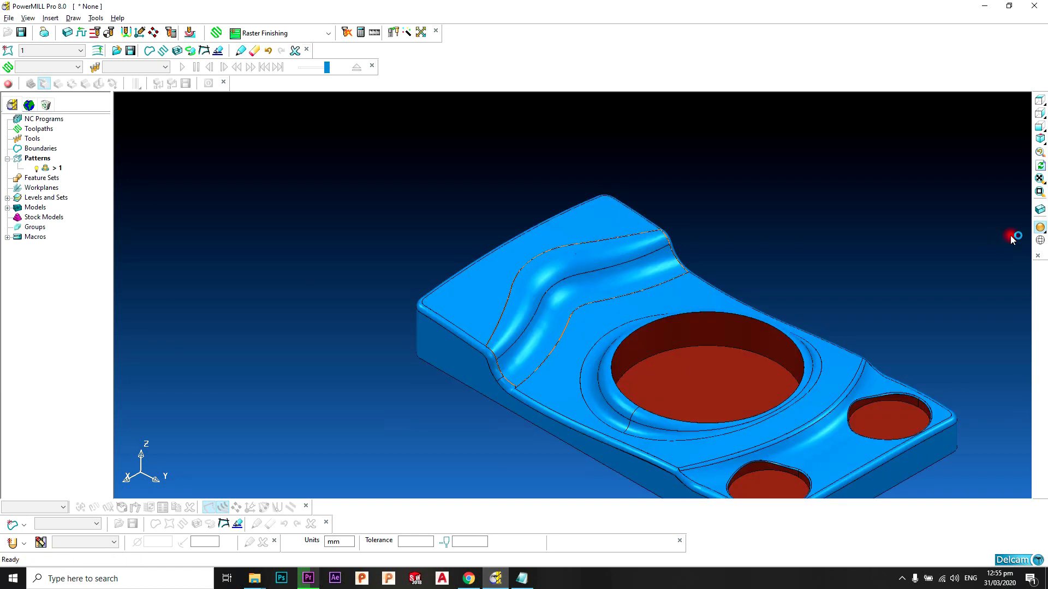
pyautogui.click(1040, 227)
pyautogui.click(1040, 100)
pyautogui.scroll(-7, 824, 172)
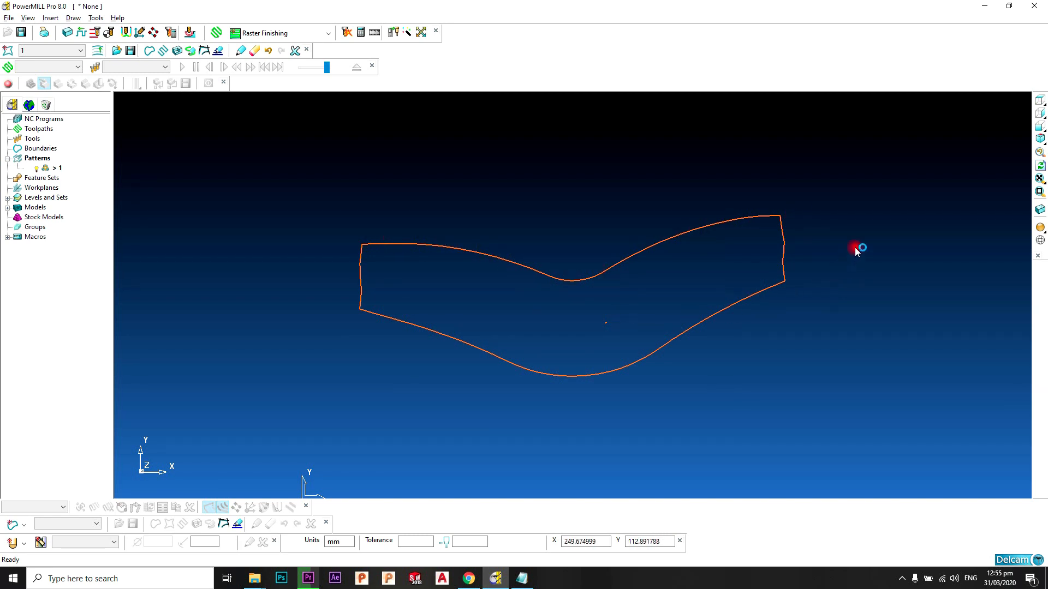
# - Delete the side edges and the lower wavy edge from pattern 1, keeping only the upper wavy curve
pyautogui.moveTo(762, 312); pyautogui.dragTo(745, 326)
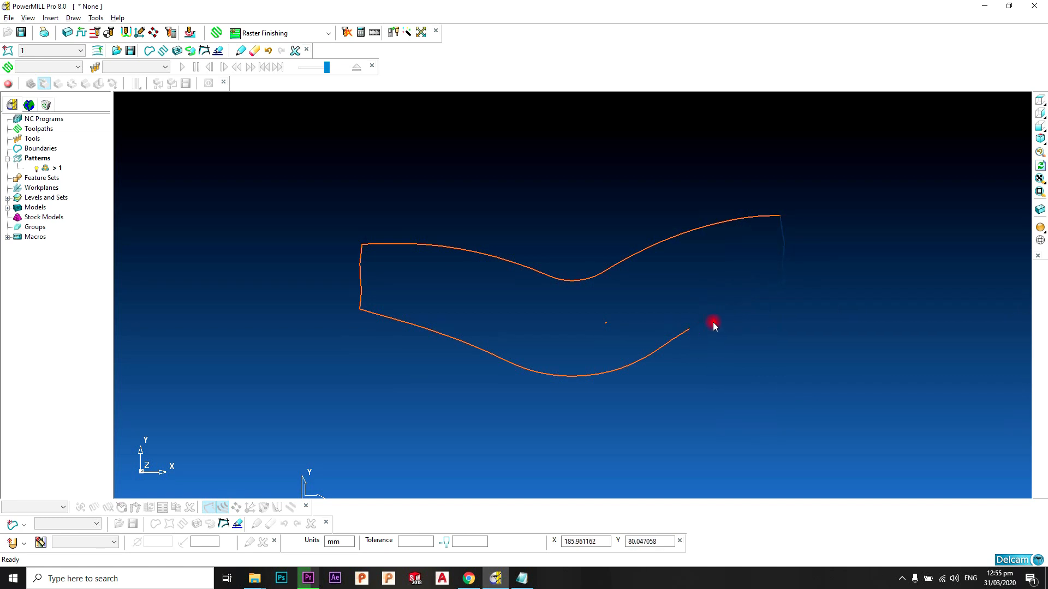
pyautogui.moveTo(620, 385); pyautogui.dragTo(568, 385)
pyautogui.press('Delete')
pyautogui.moveTo(548, 348); pyautogui.dragTo(465, 401)
pyautogui.press('Delete')
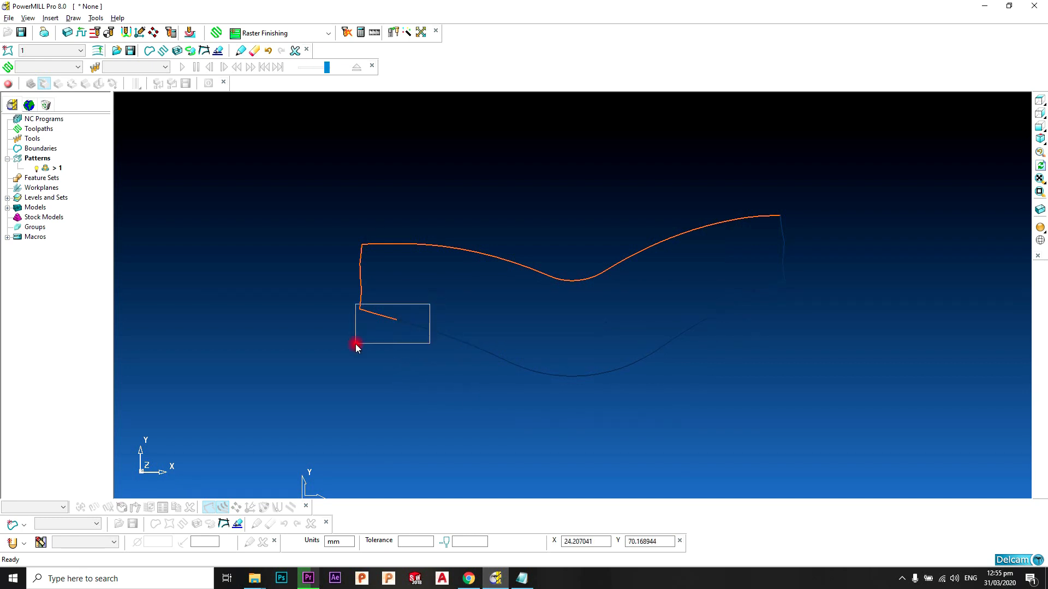
pyautogui.moveTo(355, 344); pyautogui.dragTo(356, 344)
pyautogui.press('Delete')
pyautogui.moveTo(390, 283); pyautogui.dragTo(316, 331)
pyautogui.moveTo(386, 254); pyautogui.dragTo(322, 307)
pyautogui.press('Delete')
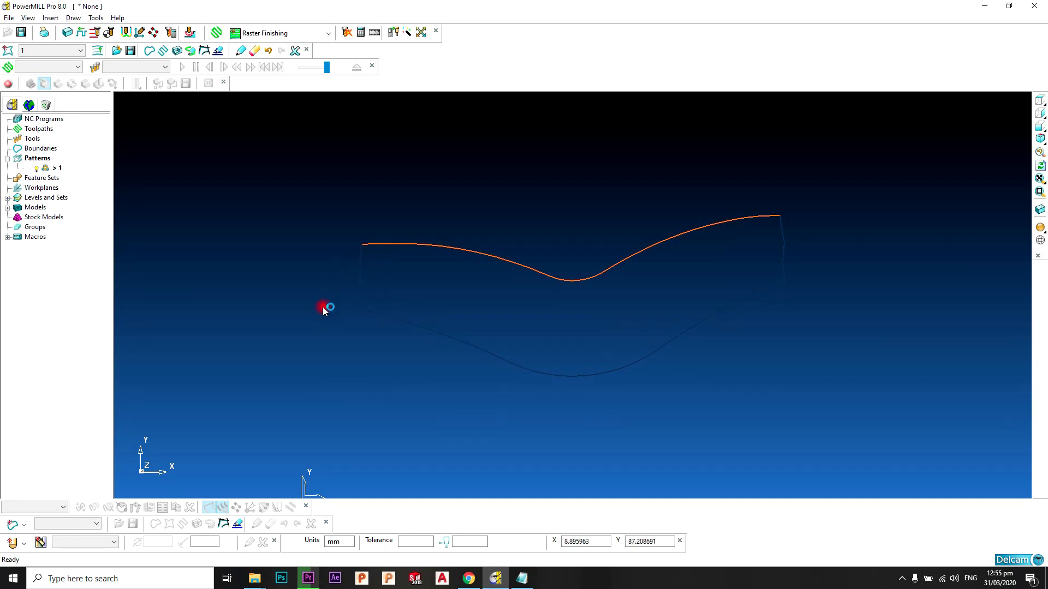
# - Select all remaining segments of pattern 1 in the view along Z and merge them into a single curve
pyautogui.click(1040, 227)
pyautogui.click(1040, 138)
pyautogui.scroll(5, 589, 269)
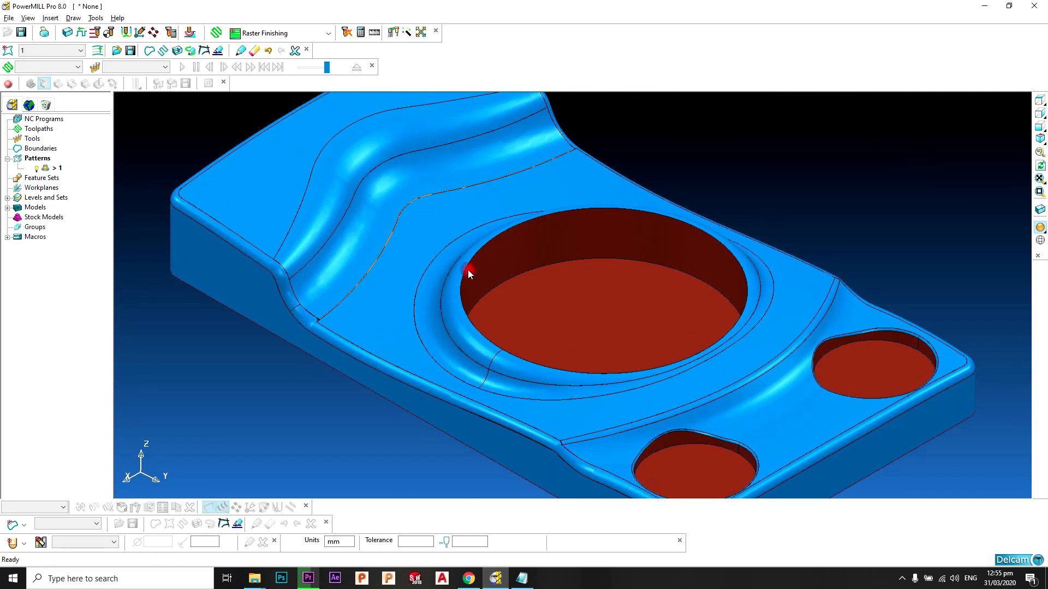
pyautogui.keyDown('shift'); pyautogui.moveTo(423, 213); pyautogui.dragTo(535, 227, button='middle'); pyautogui.keyUp('shift')
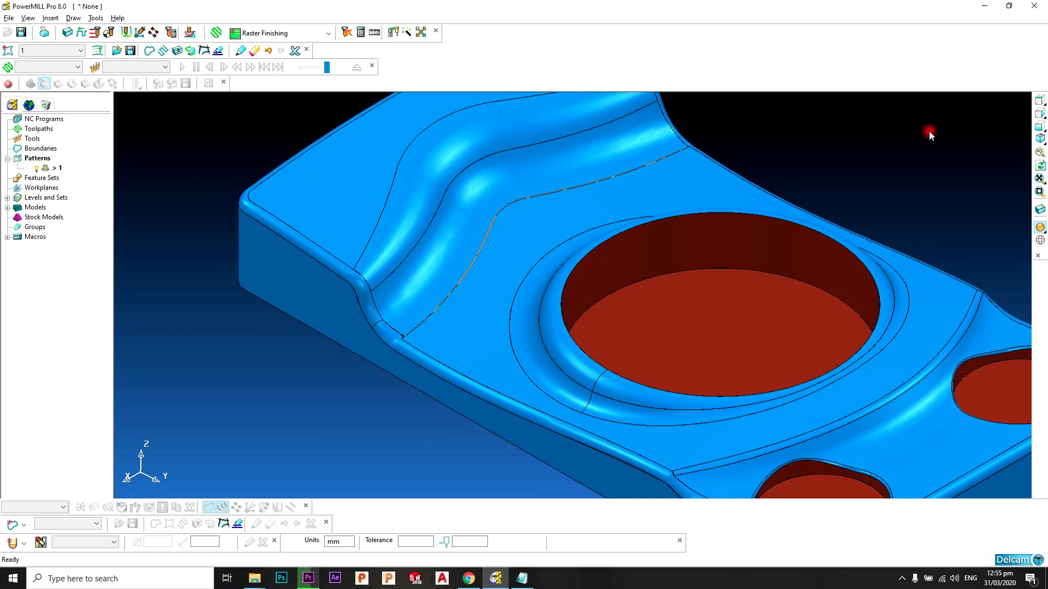
pyautogui.click(1038, 209)
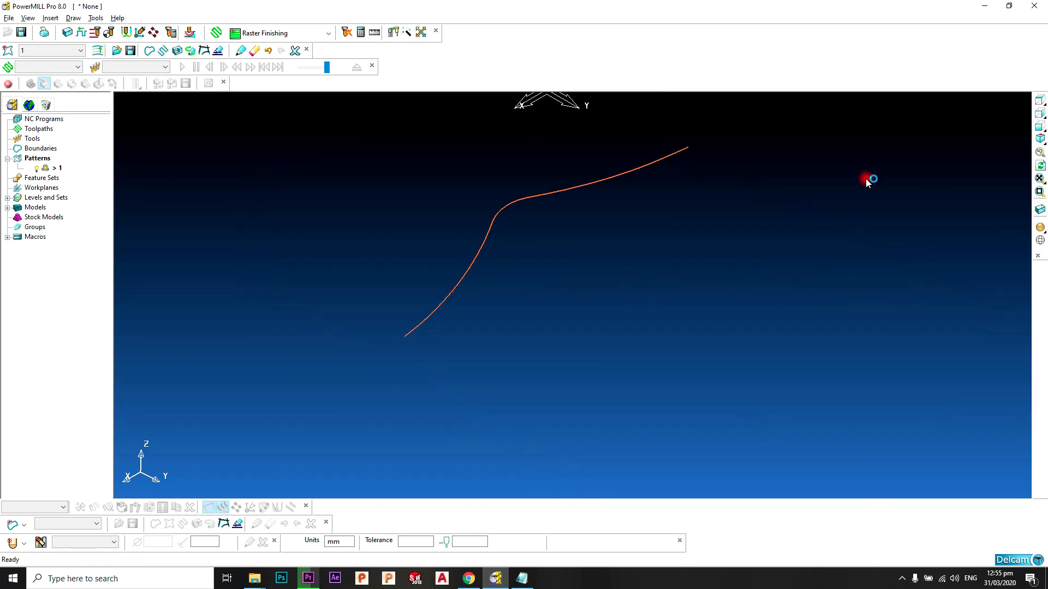
pyautogui.click(1039, 100)
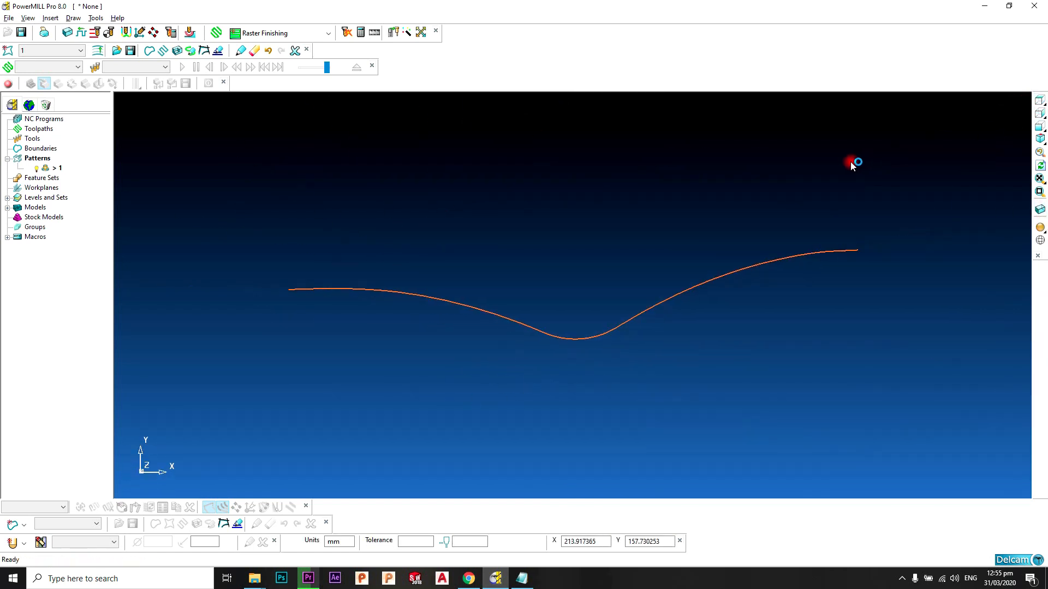
pyautogui.moveTo(882, 201); pyautogui.dragTo(262, 394)
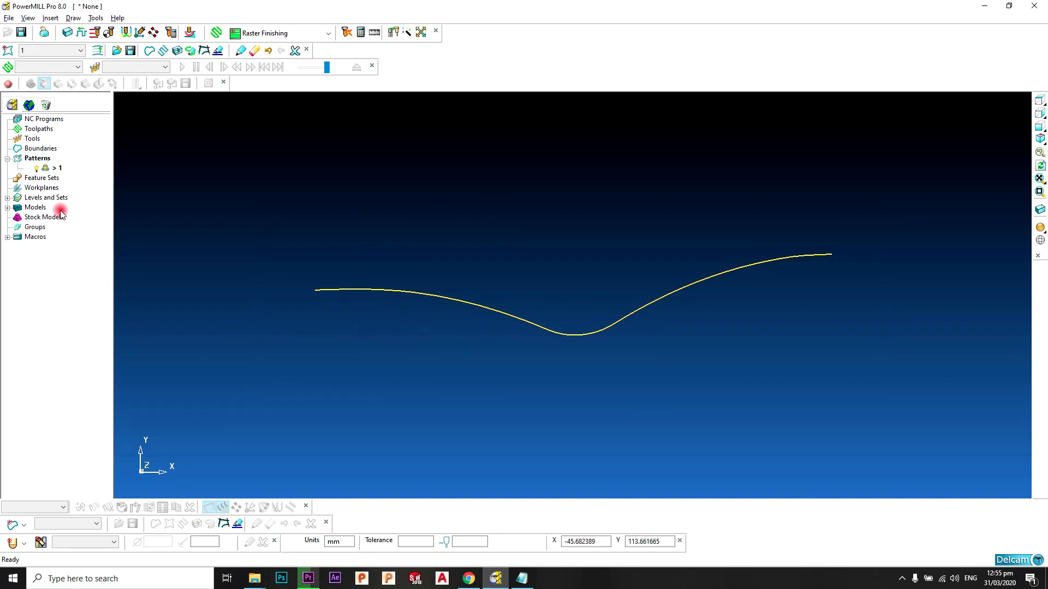
pyautogui.rightClick(54, 169)
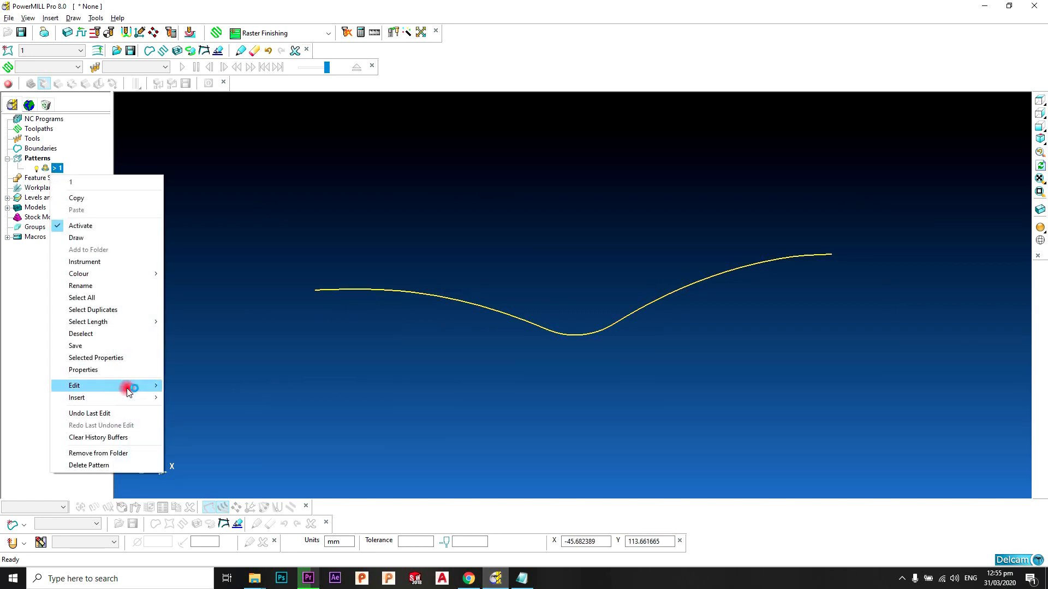
pyautogui.moveTo(129, 386)
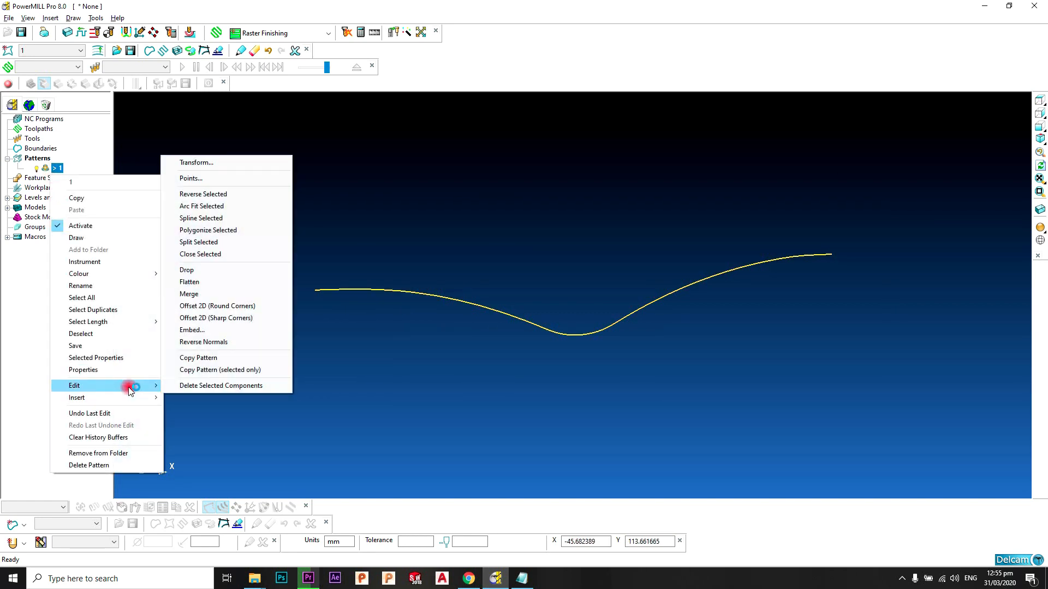
pyautogui.click(227, 293)
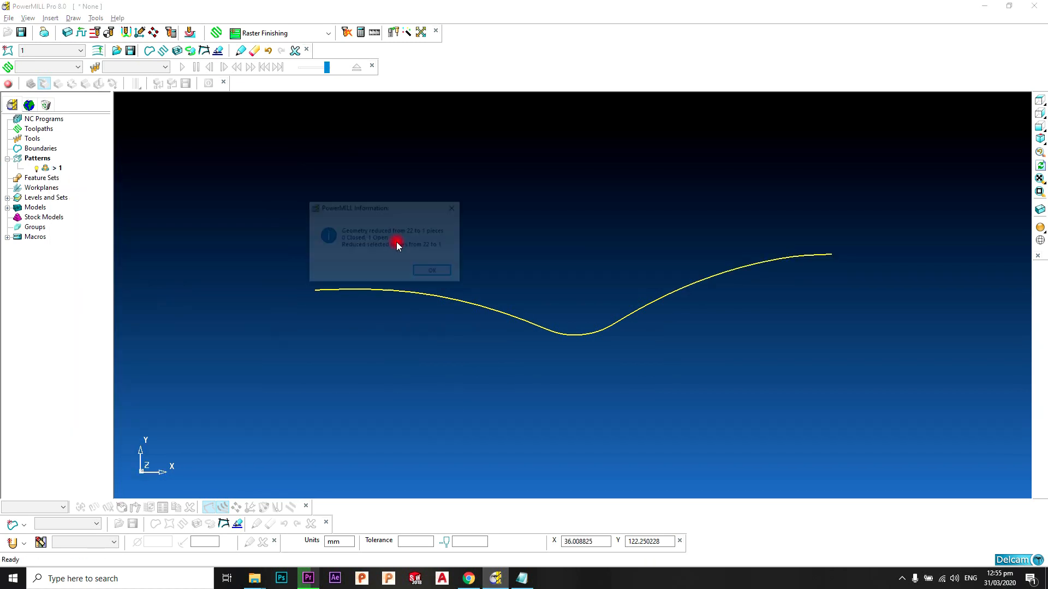
pyautogui.click(432, 270)
# - Shade the model and examine the merged pattern curve along the foot of the wavy step in an isometric view
pyautogui.click(1040, 138)
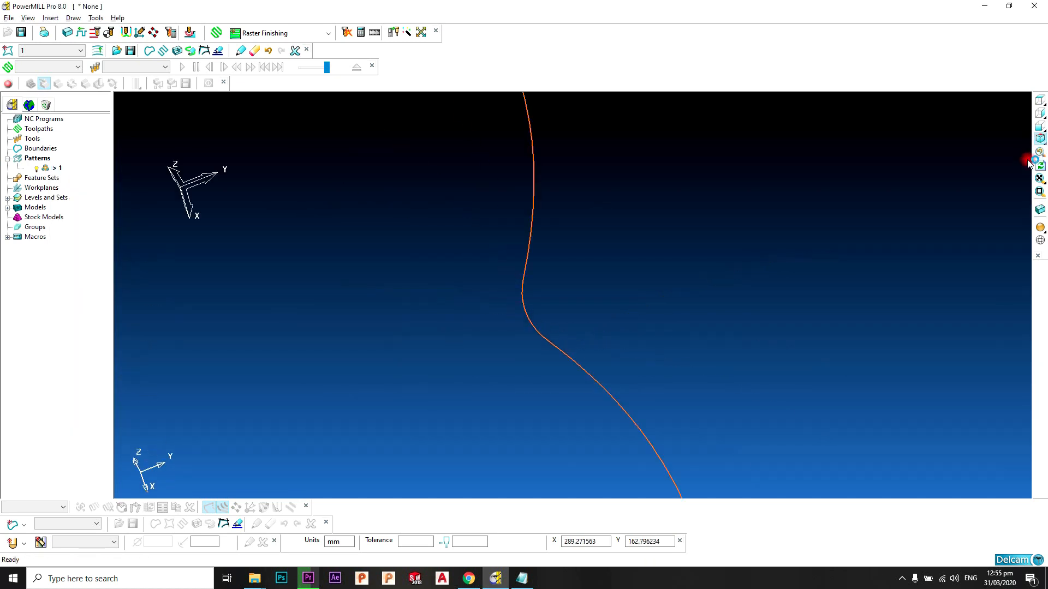
pyautogui.click(1040, 228)
pyautogui.scroll(-5, 673, 229)
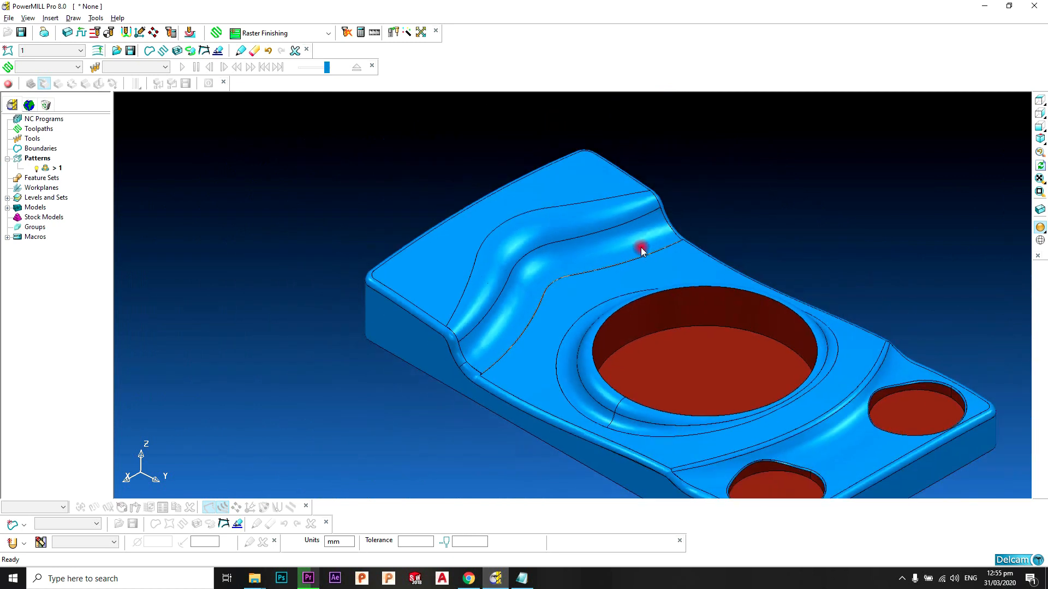
pyautogui.scroll(1, 581, 261)
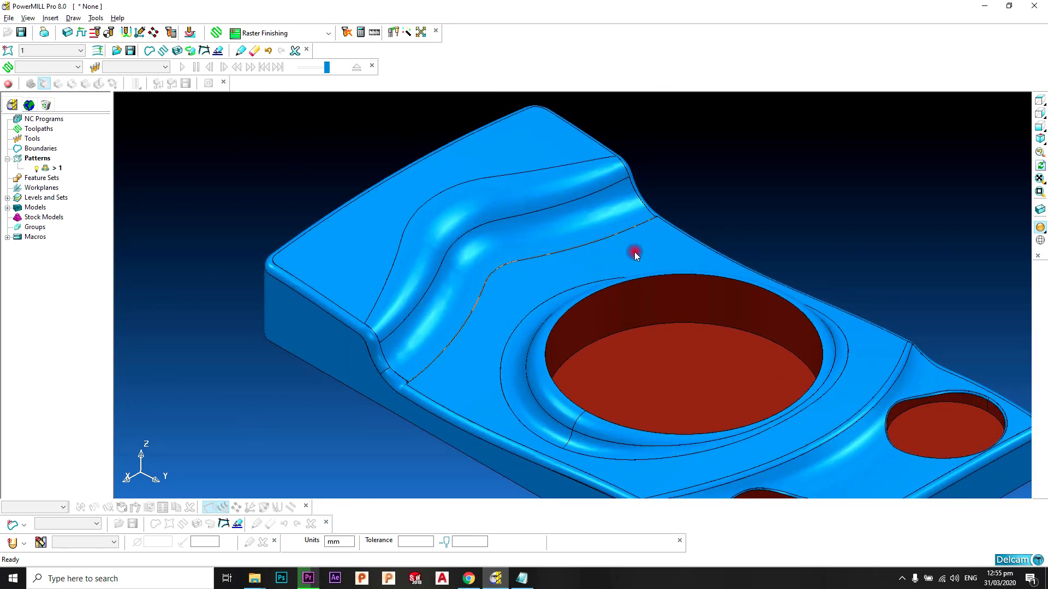
pyautogui.scroll(-1, 616, 261)
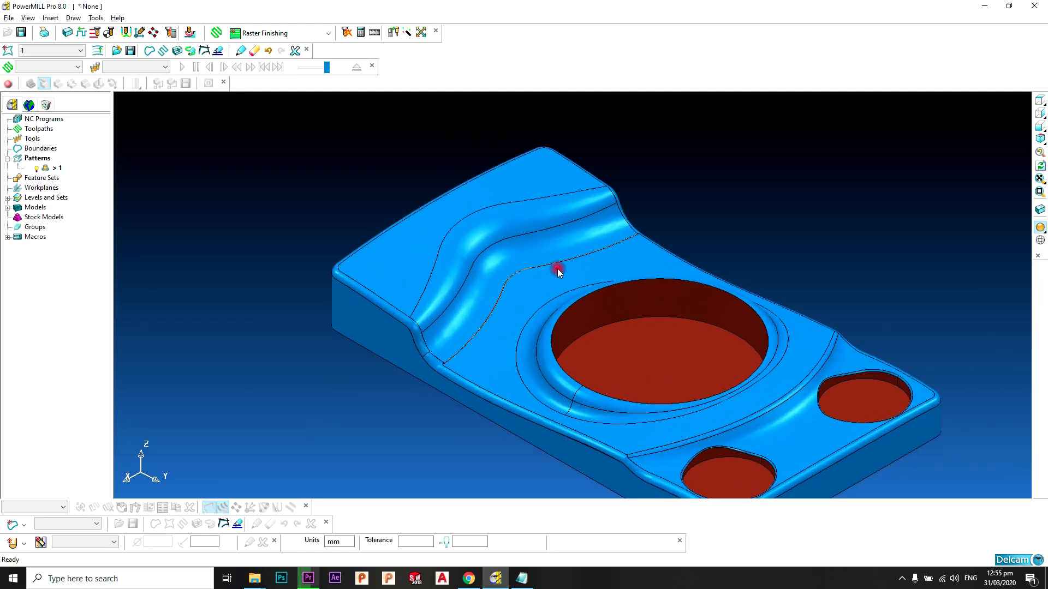
pyautogui.scroll(1, 557, 268)
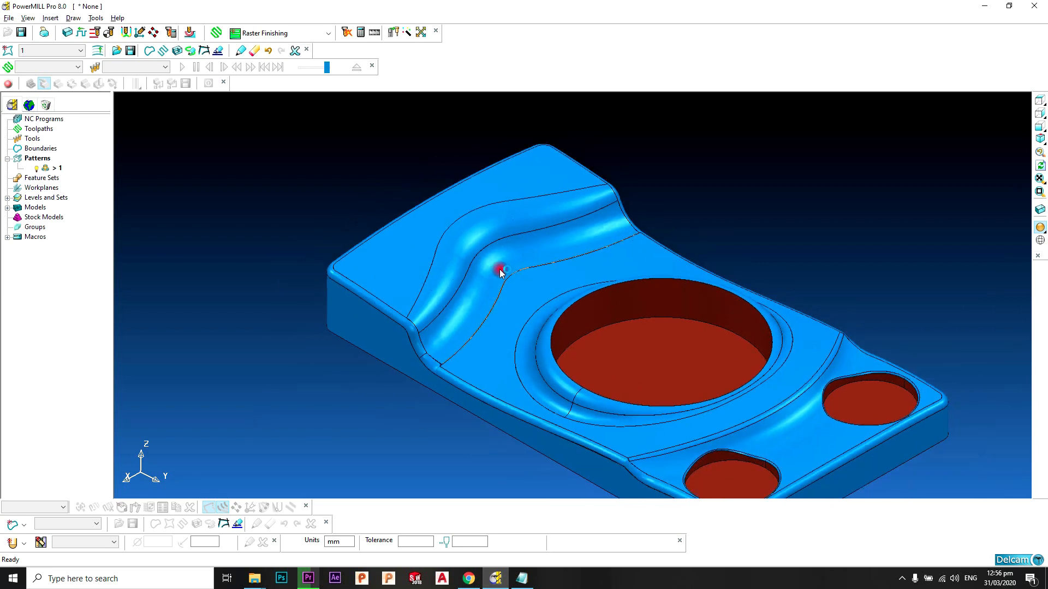
pyautogui.scroll(1, 556, 255)
# - Select the two wavy step surfaces and the adjoining raised top surface, and create a user-defined boundary from them with the model insert
pyautogui.click(579, 228)
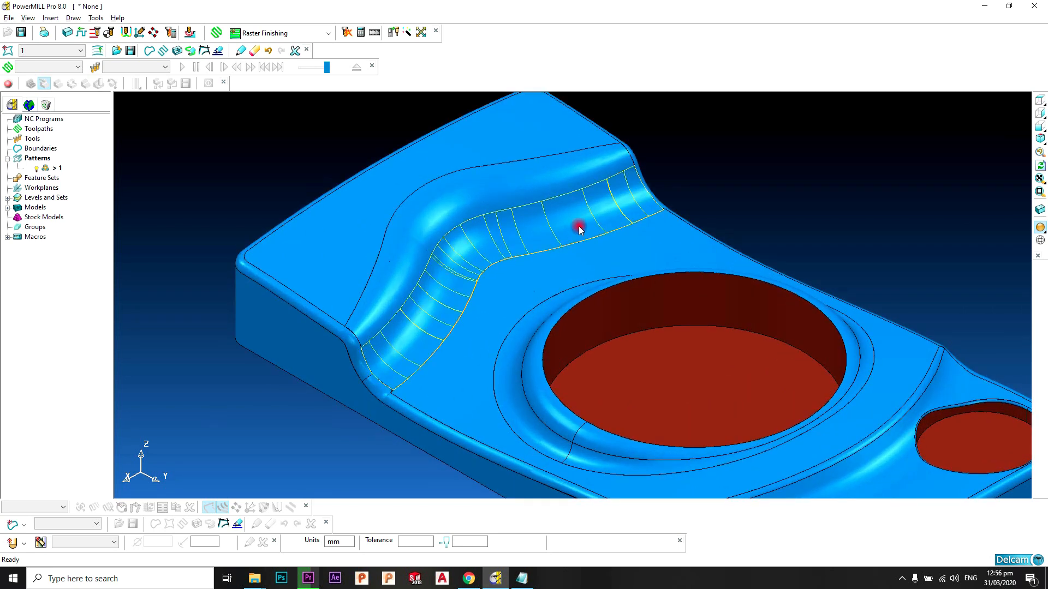
pyautogui.keyDown('shift'); pyautogui.click(542, 164); pyautogui.keyUp('shift')
pyautogui.keyDown('shift'); pyautogui.click(532, 146); pyautogui.keyUp('shift')
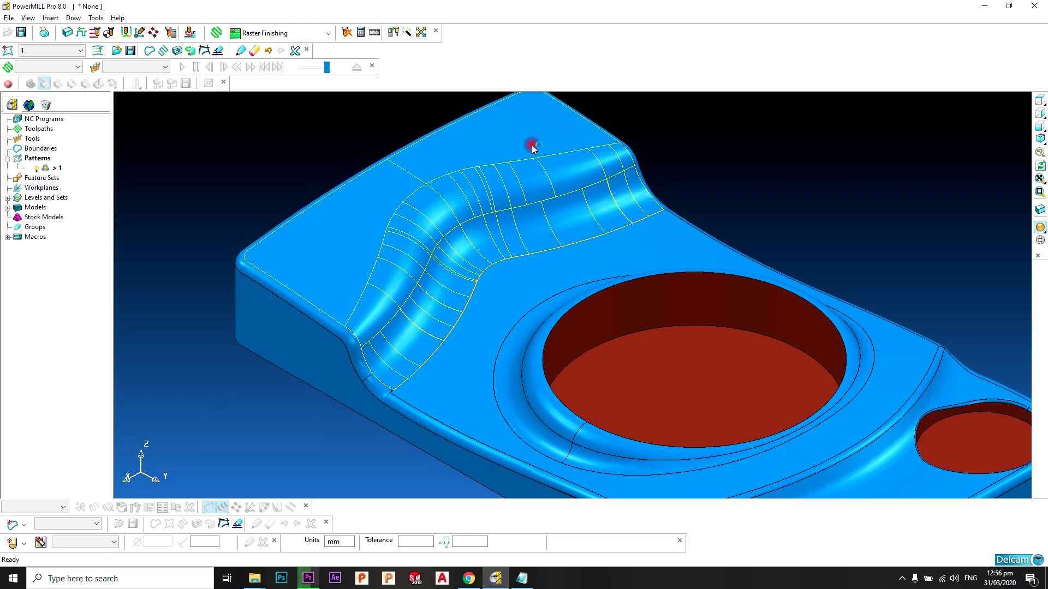
pyautogui.scroll(-1, 413, 293)
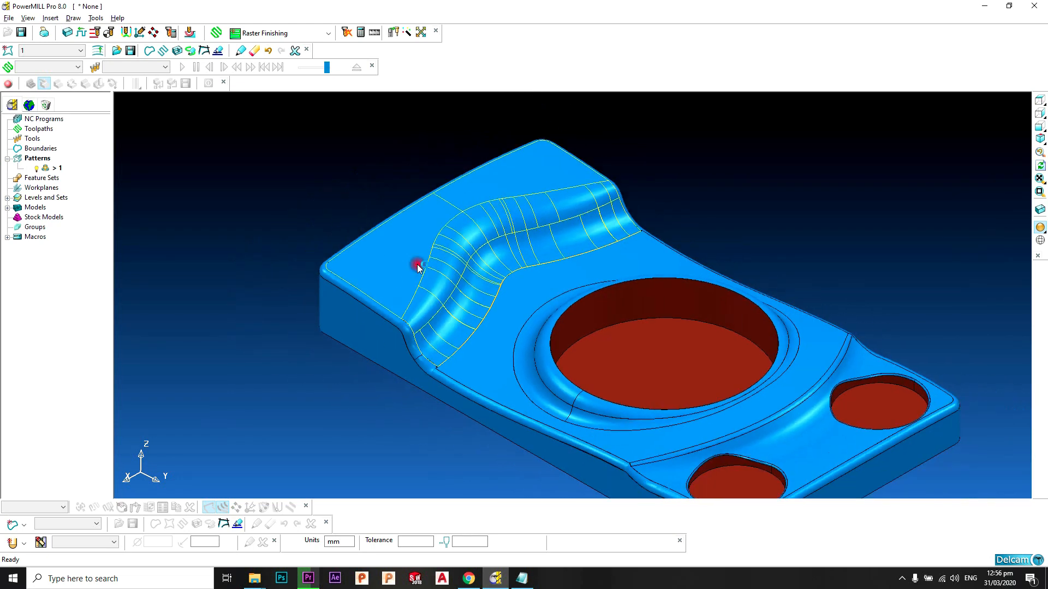
pyautogui.rightClick(50, 148)
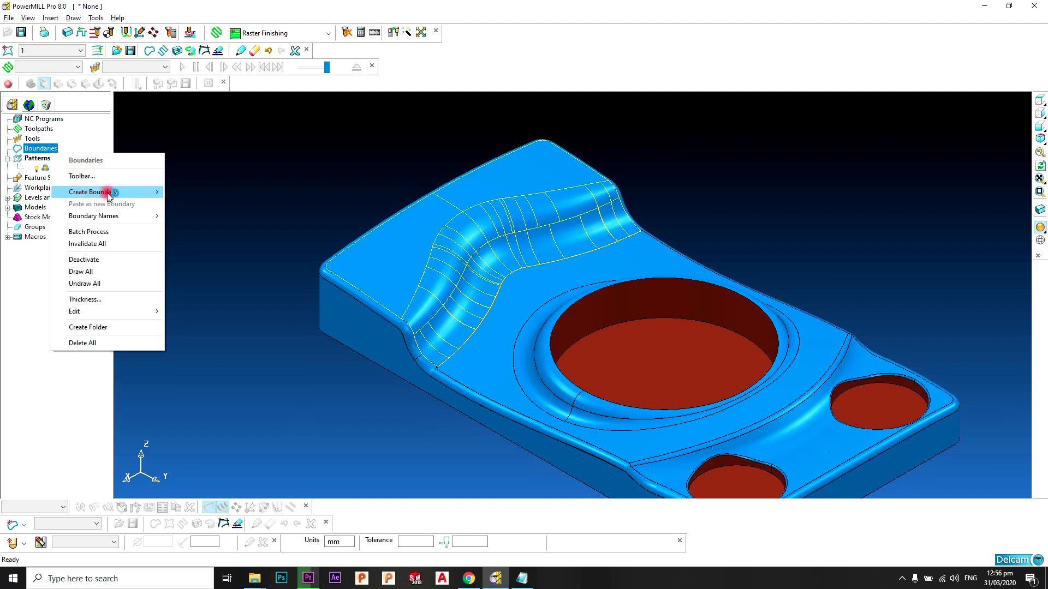
pyautogui.moveTo(109, 191)
pyautogui.click(216, 307)
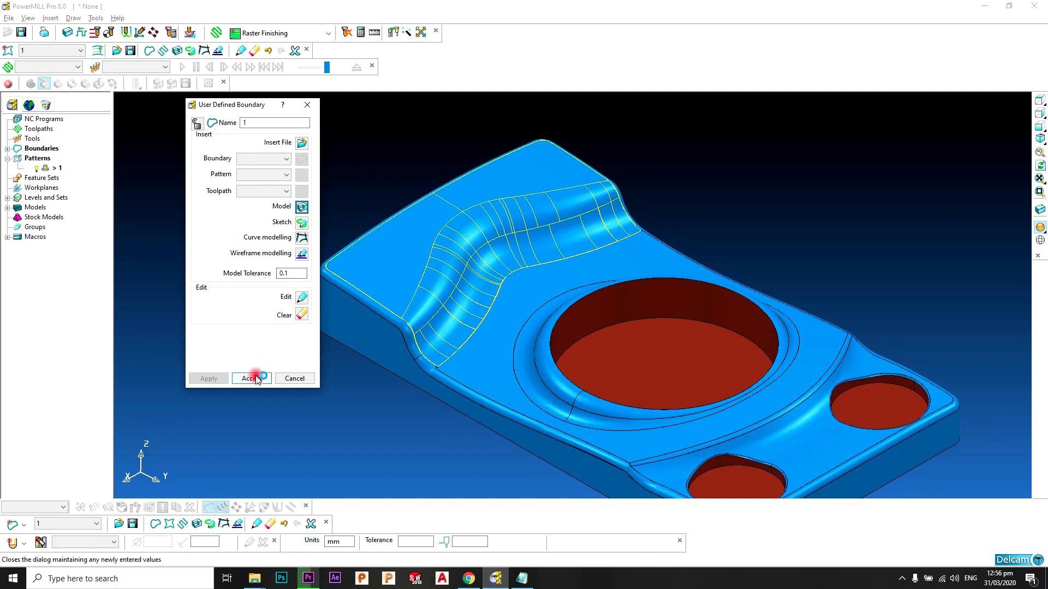
pyautogui.click(249, 378)
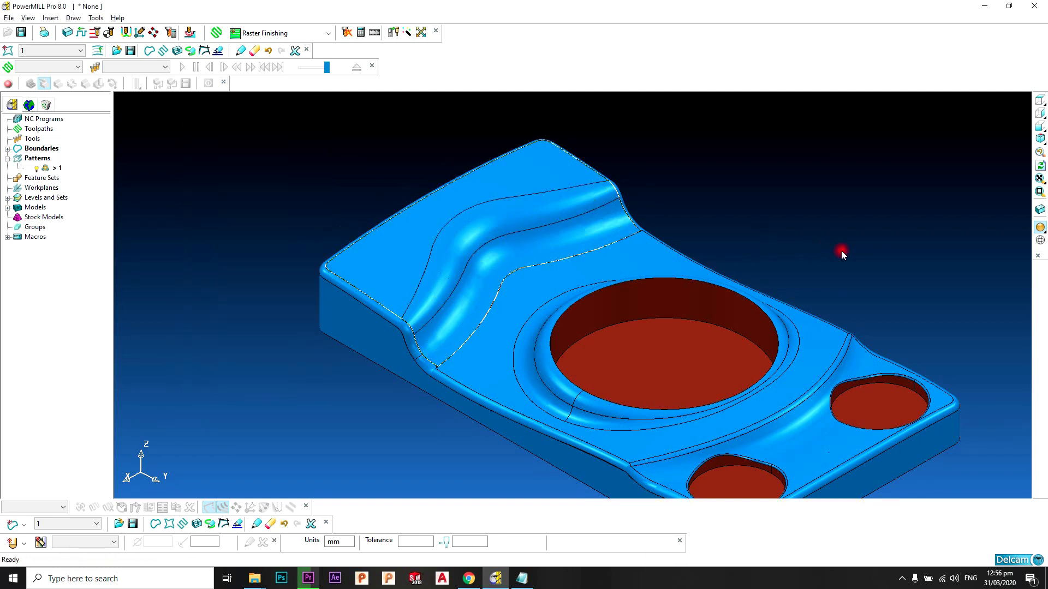
pyautogui.click(1039, 227)
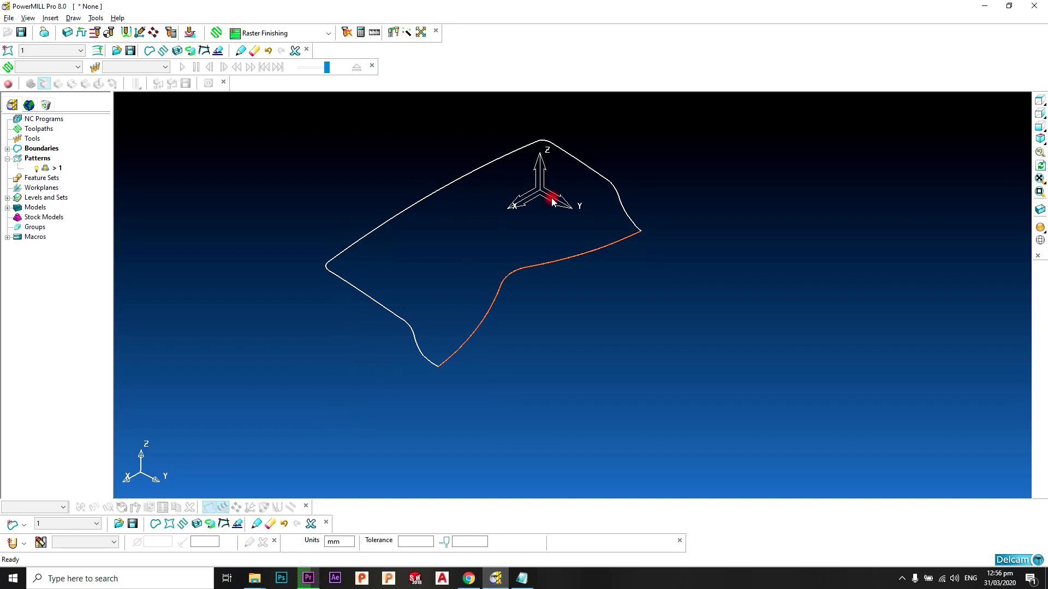
pyautogui.click(1040, 228)
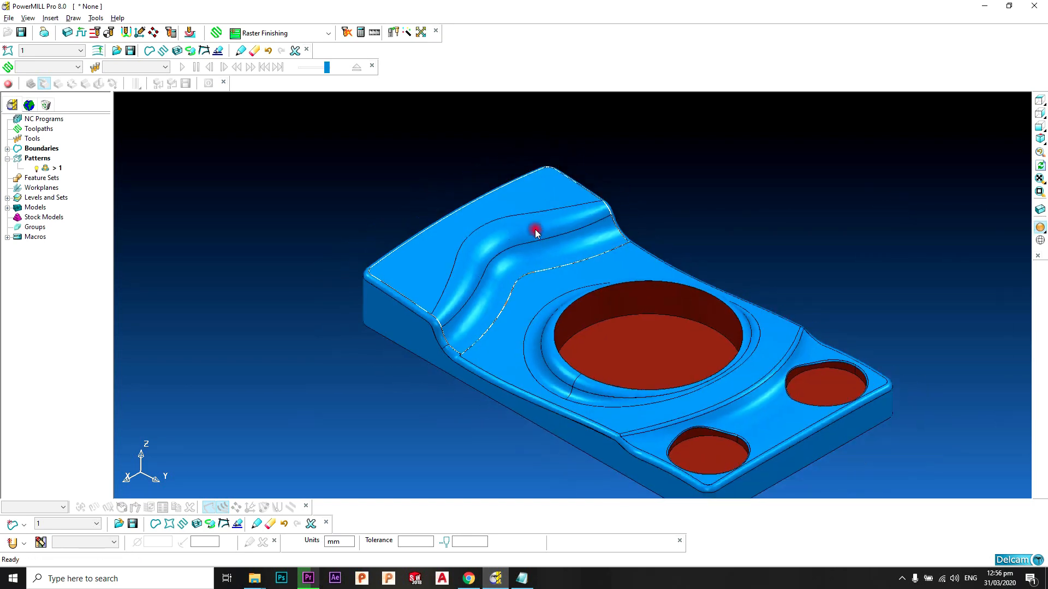
pyautogui.keyDown('shift'); pyautogui.moveTo(540, 200); pyautogui.dragTo(527, 228, button='middle'); pyautogui.keyUp('shift')
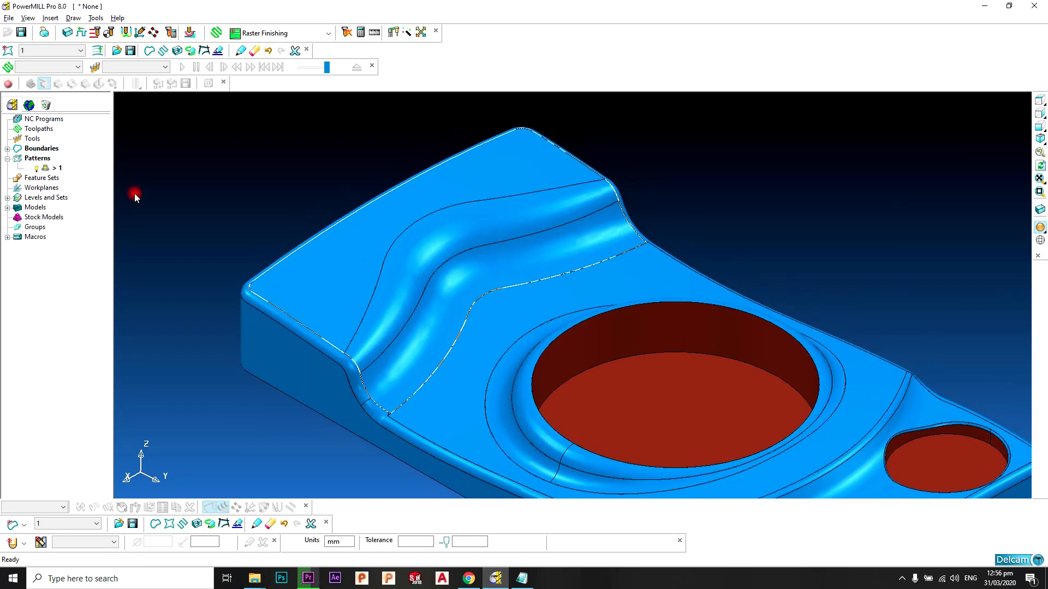
# - Create a new toolpath with the 3D Offset Finishing strategy
pyautogui.click(6, 159)
pyautogui.rightClick(38, 129)
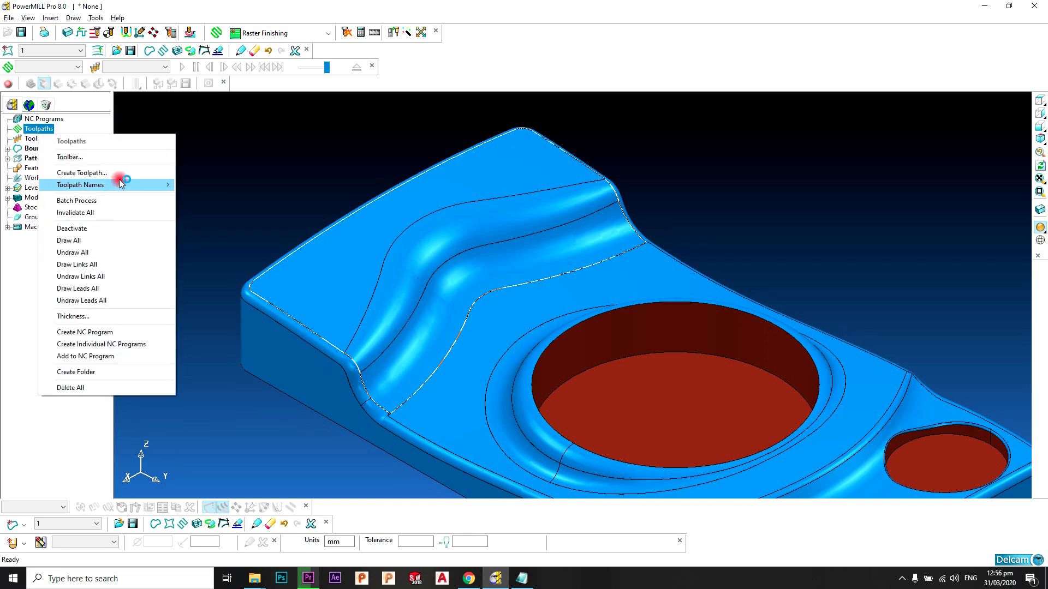
pyautogui.click(127, 173)
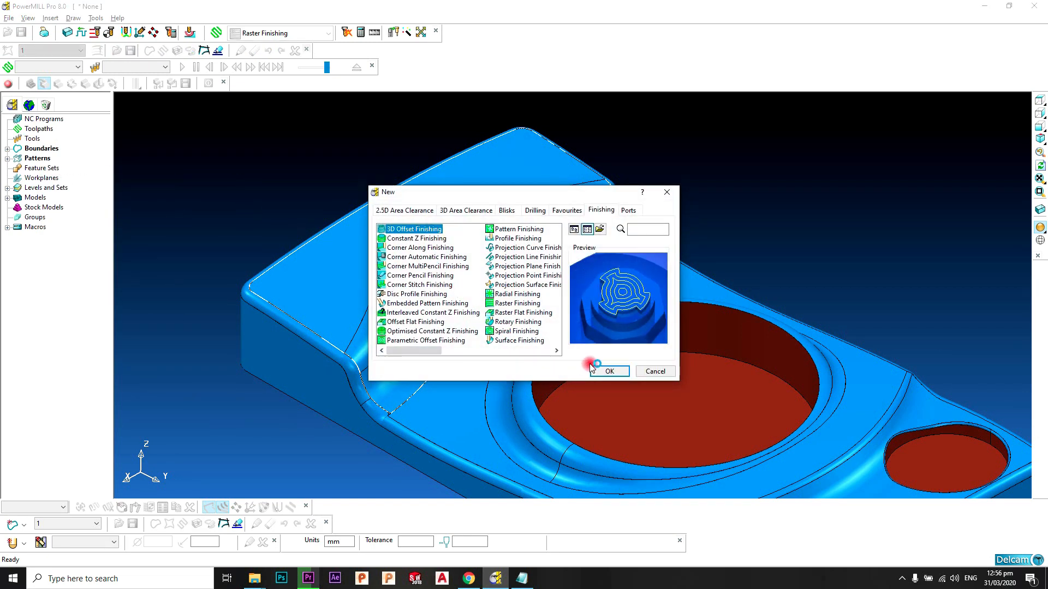
pyautogui.click(607, 372)
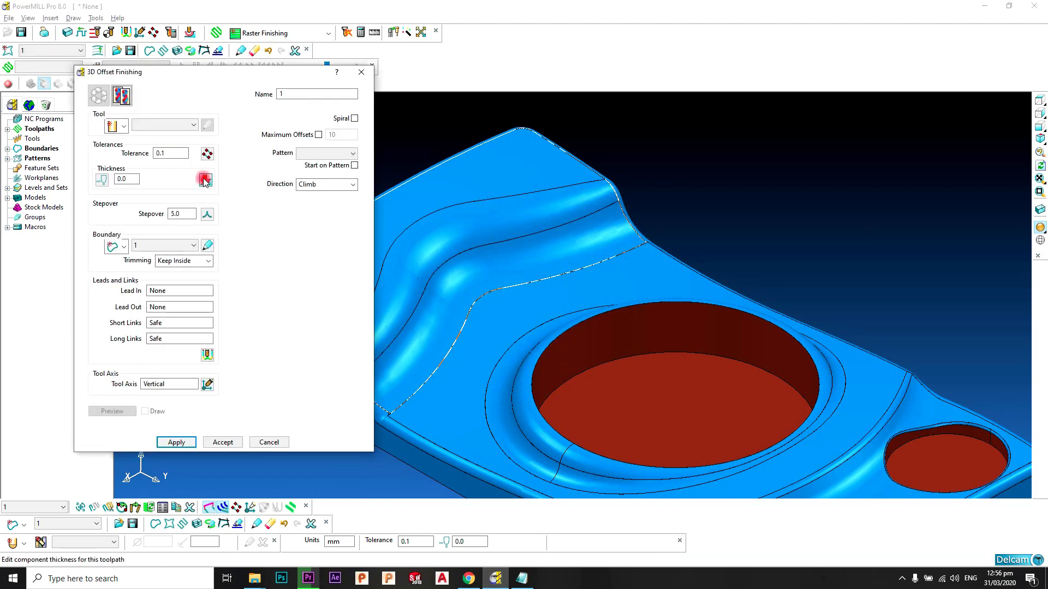
# - Create a ball nosed tool named BN6 with a 6 mm diameter, tool number 1 and 2 flutes
pyautogui.click(125, 130)
pyautogui.click(112, 154)
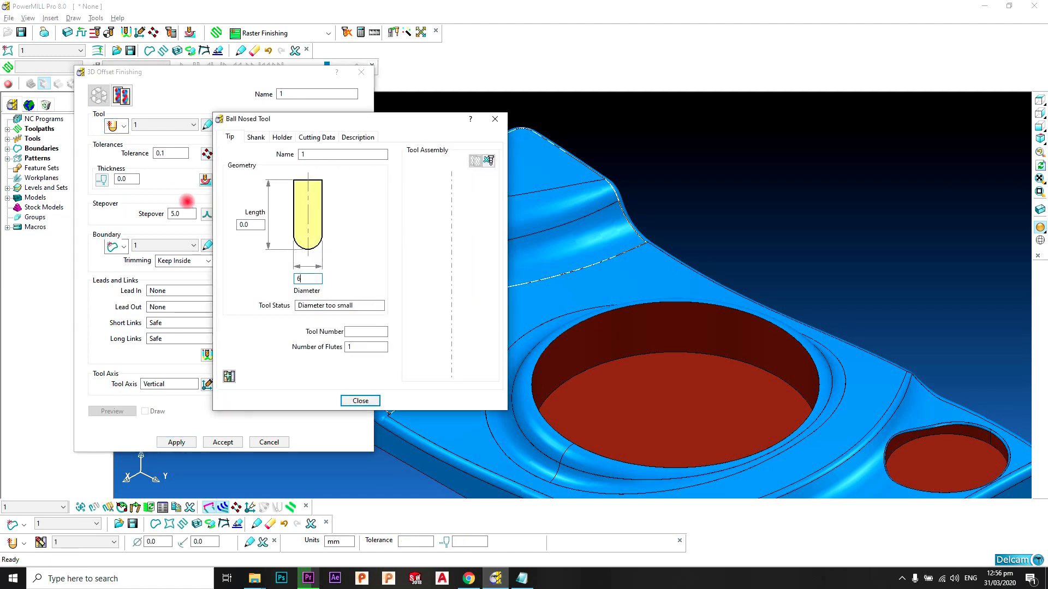
pyautogui.write('6')
pyautogui.press('Return')
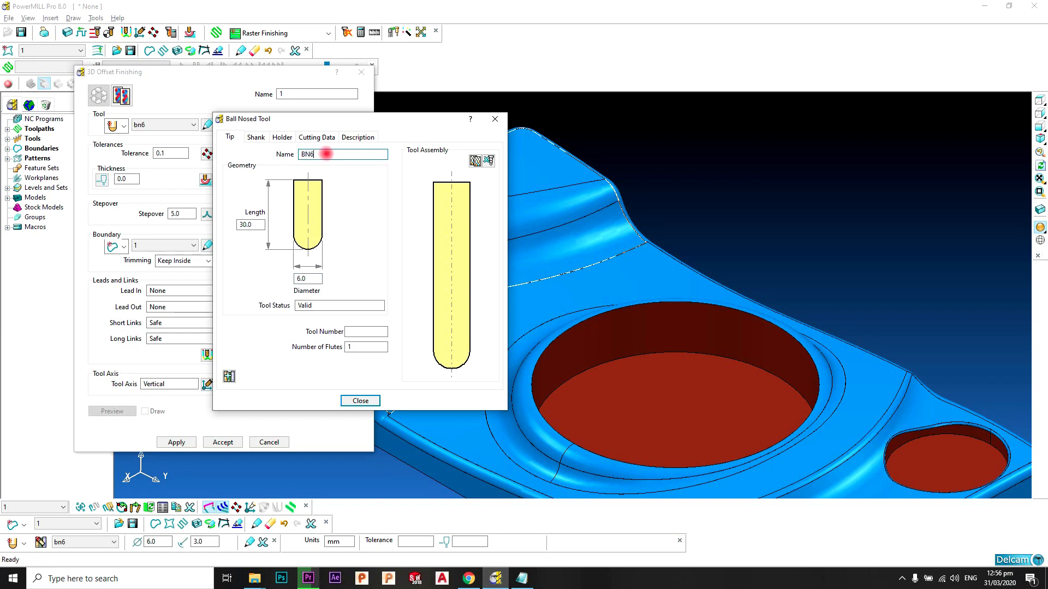
pyautogui.click(373, 331)
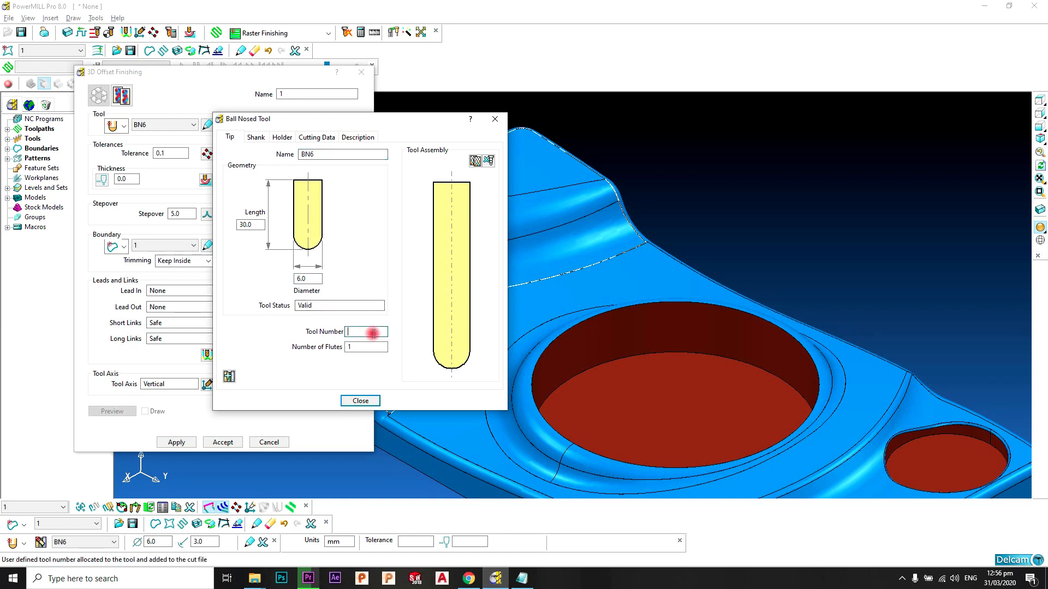
pyautogui.write('1')
pyautogui.press('Tab')
pyautogui.write('2')
pyautogui.click(376, 401)
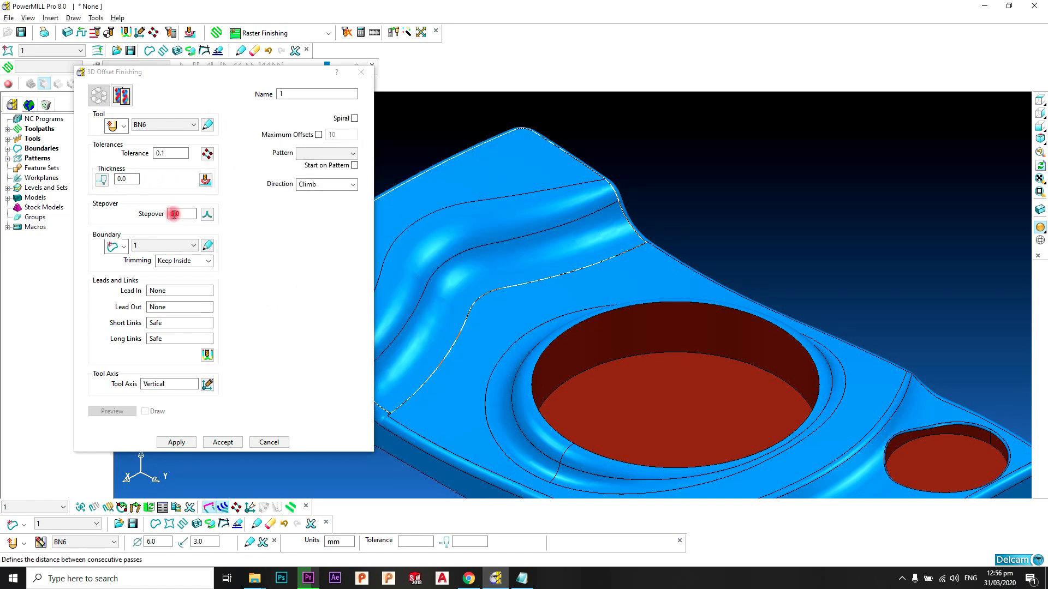
# - Set the toolpath's stepover to 1.0 and choose pattern 1 as its guiding pattern
pyautogui.click(177, 213)
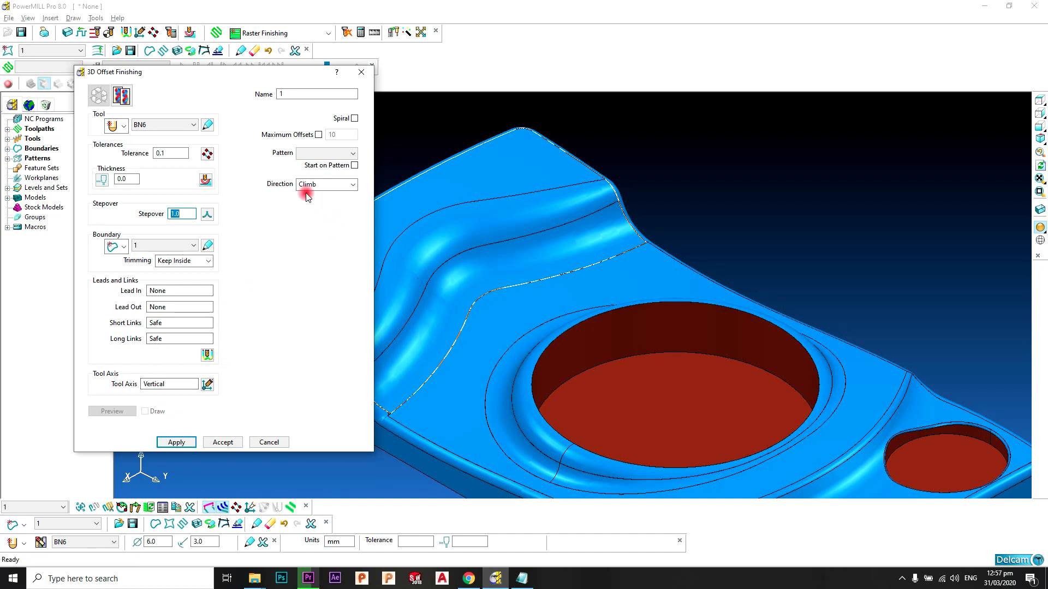
pyautogui.click(330, 152)
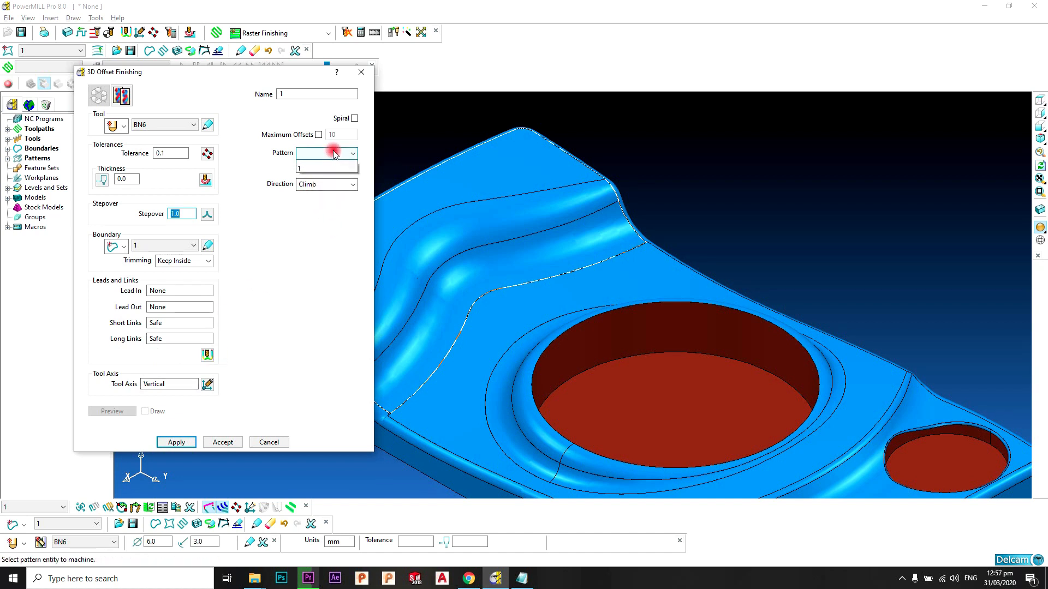
pyautogui.click(306, 173)
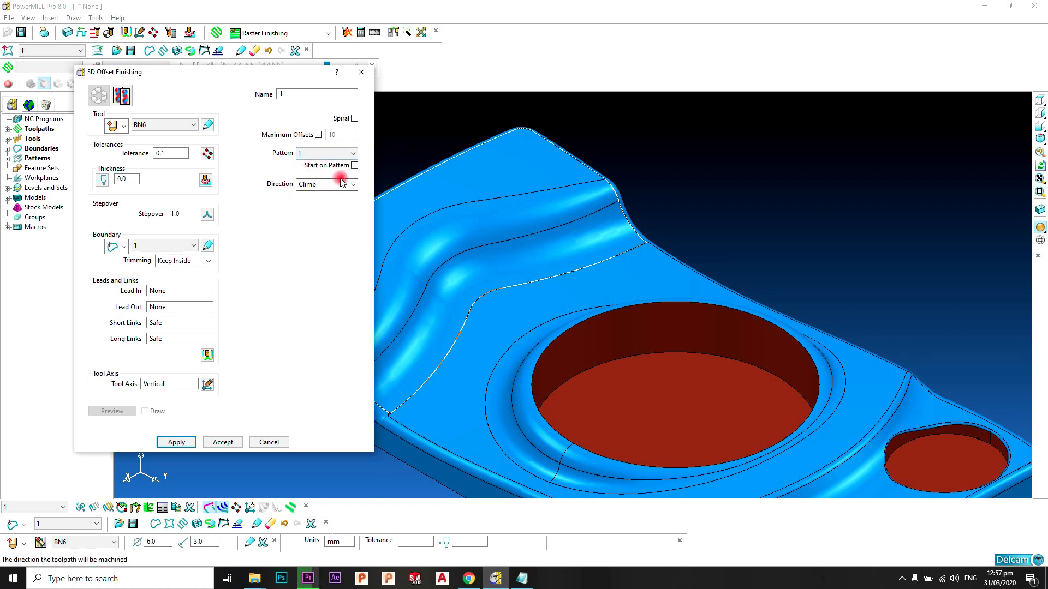
# - Make the toolpath start on the pattern, set its direction to Any, and calculate it
pyautogui.click(354, 165)
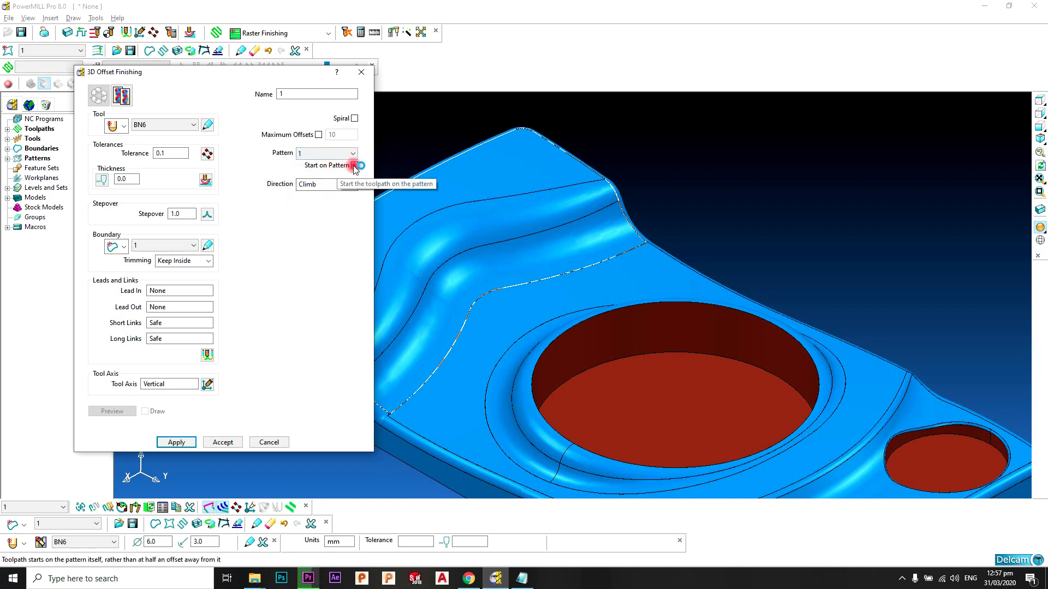
pyautogui.click(332, 186)
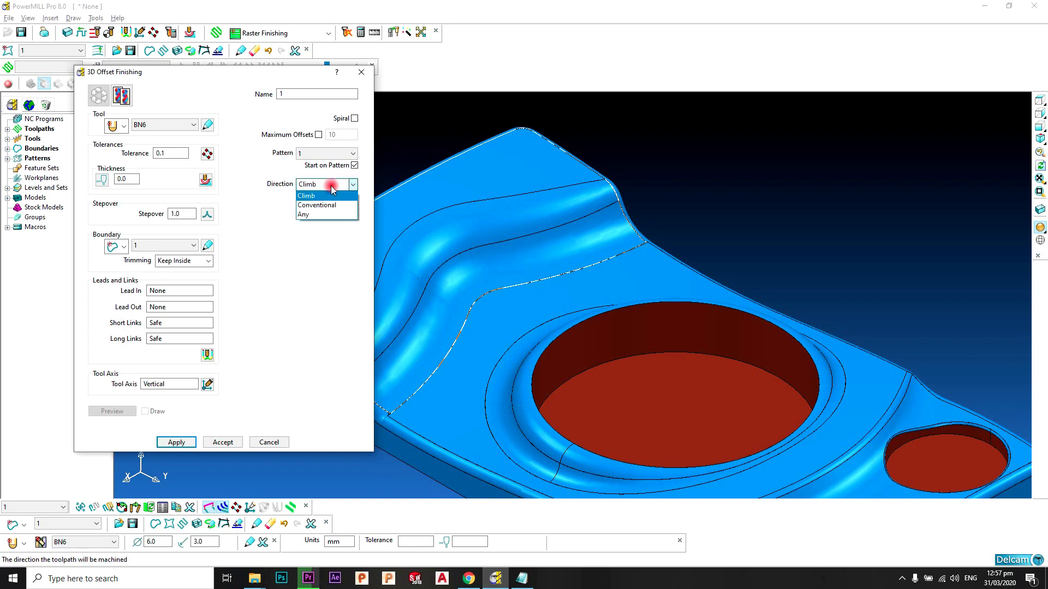
pyautogui.click(334, 214)
pyautogui.scroll(-3, 676, 243)
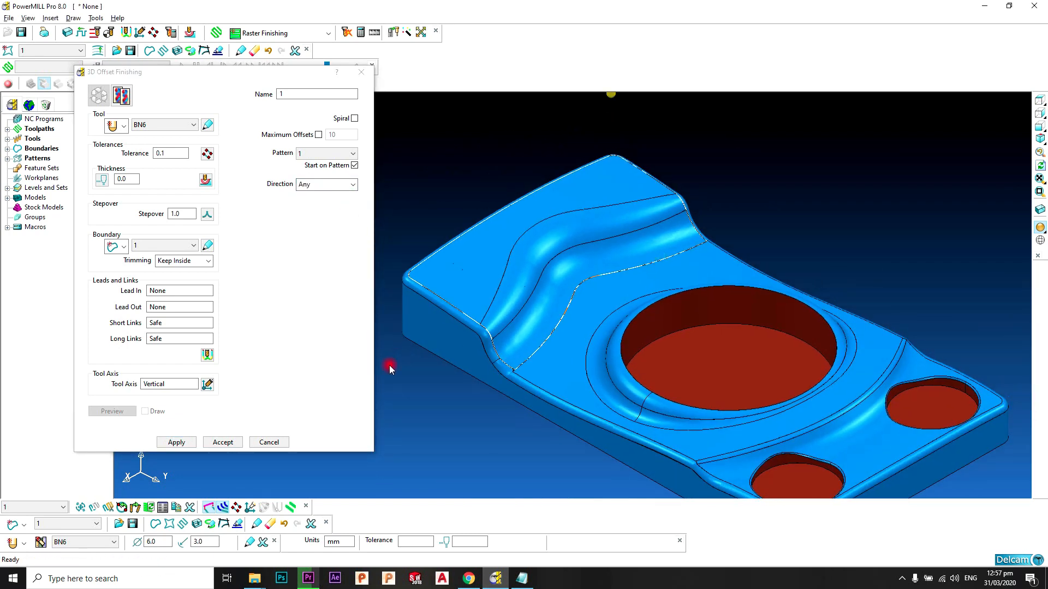
pyautogui.click(184, 442)
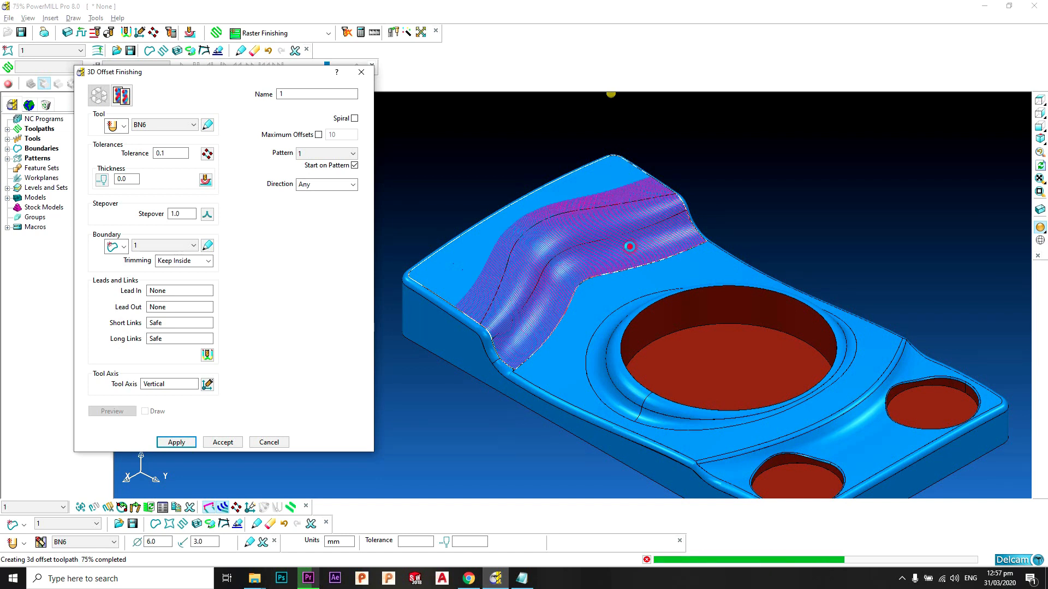
# - Examine how the calculated passes follow the pattern curve across the wavy step and the raised top surface
pyautogui.scroll(2, 629, 246)
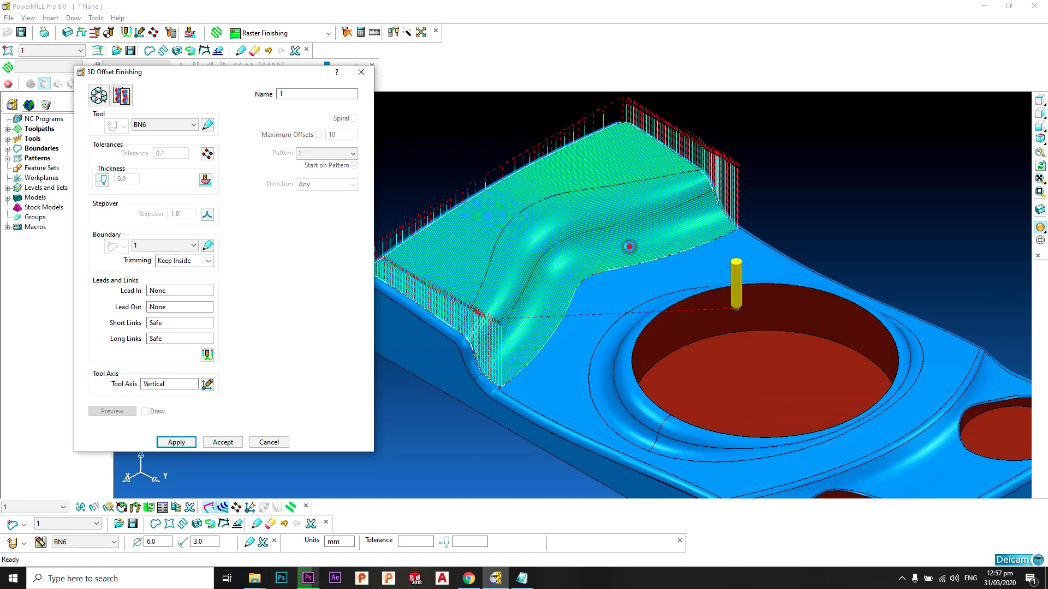
pyautogui.scroll(5, 629, 246)
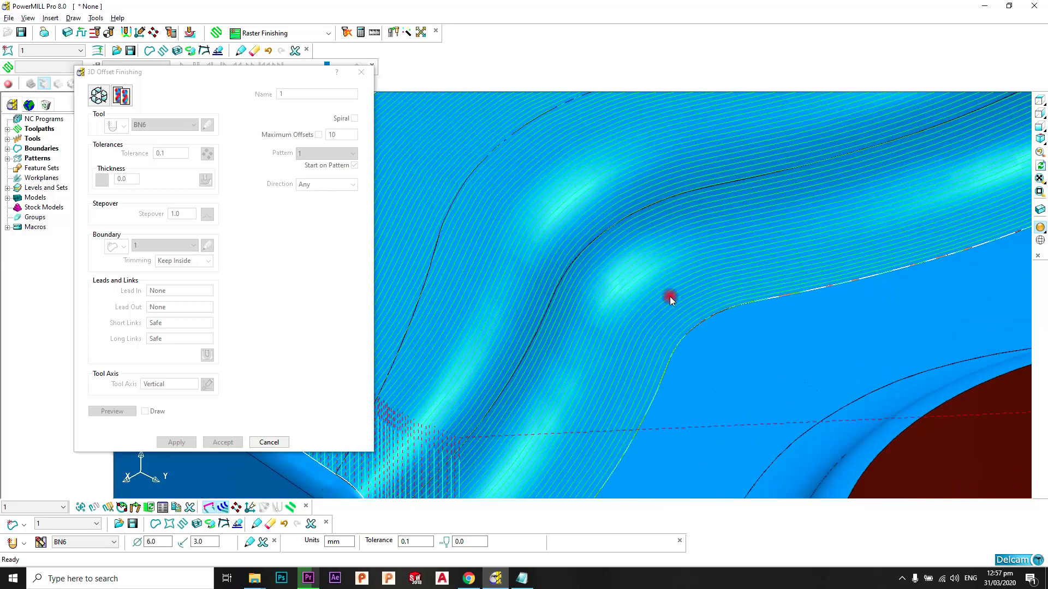
pyautogui.scroll(-4, 669, 296)
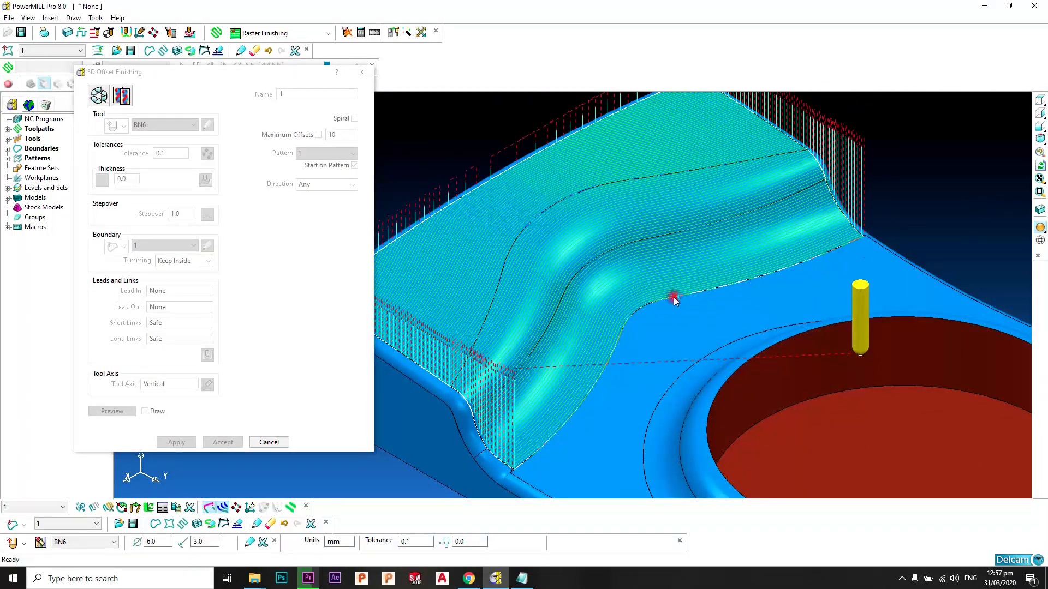
pyautogui.scroll(5, 614, 401)
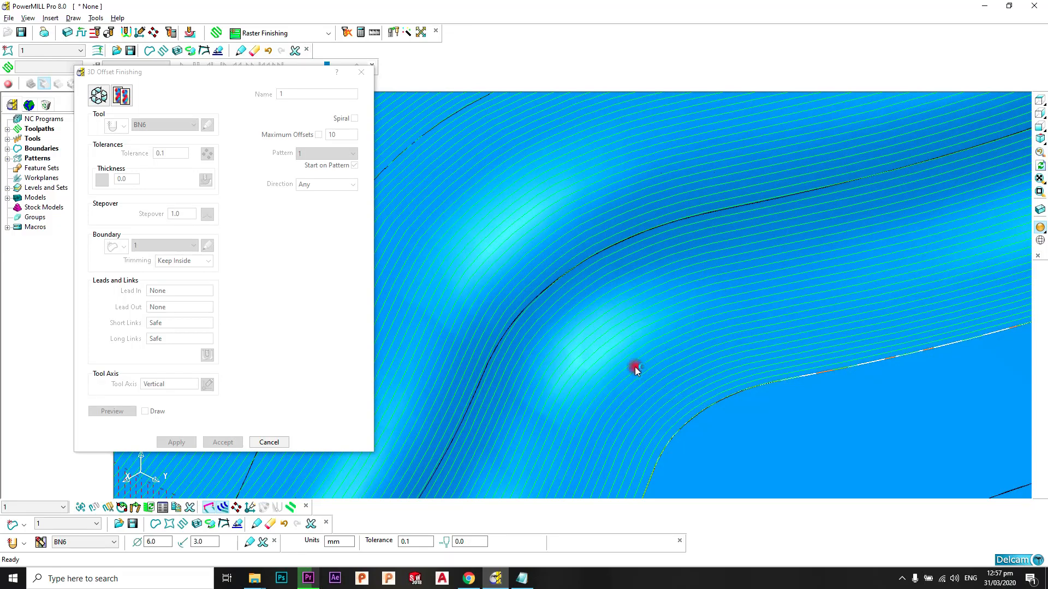
pyautogui.keyDown('shift'); pyautogui.moveTo(574, 297); pyautogui.dragTo(701, 384, button='middle'); pyautogui.keyUp('shift')
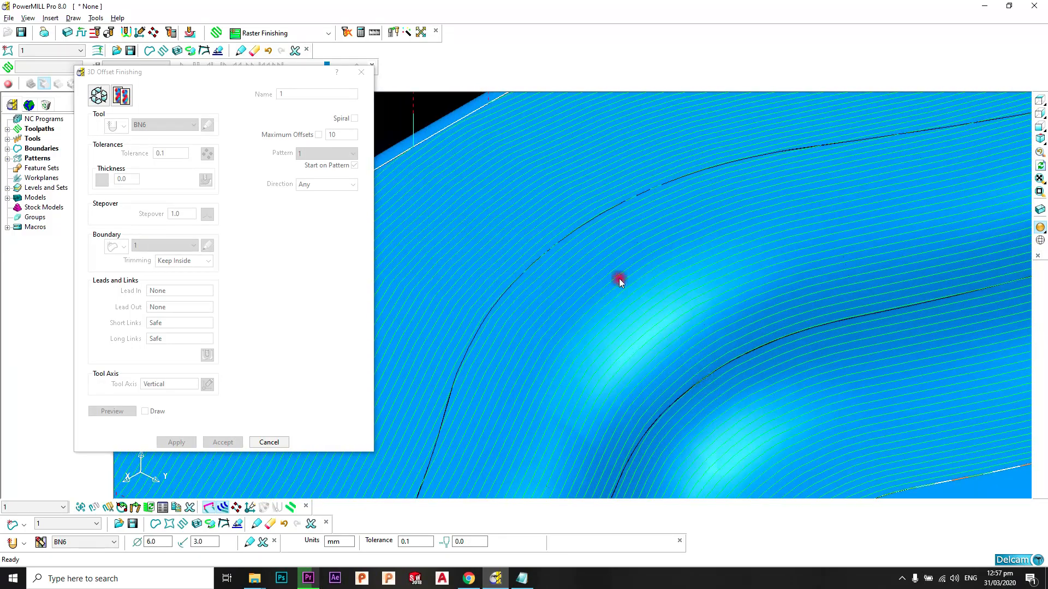
pyautogui.scroll(-5, 546, 178)
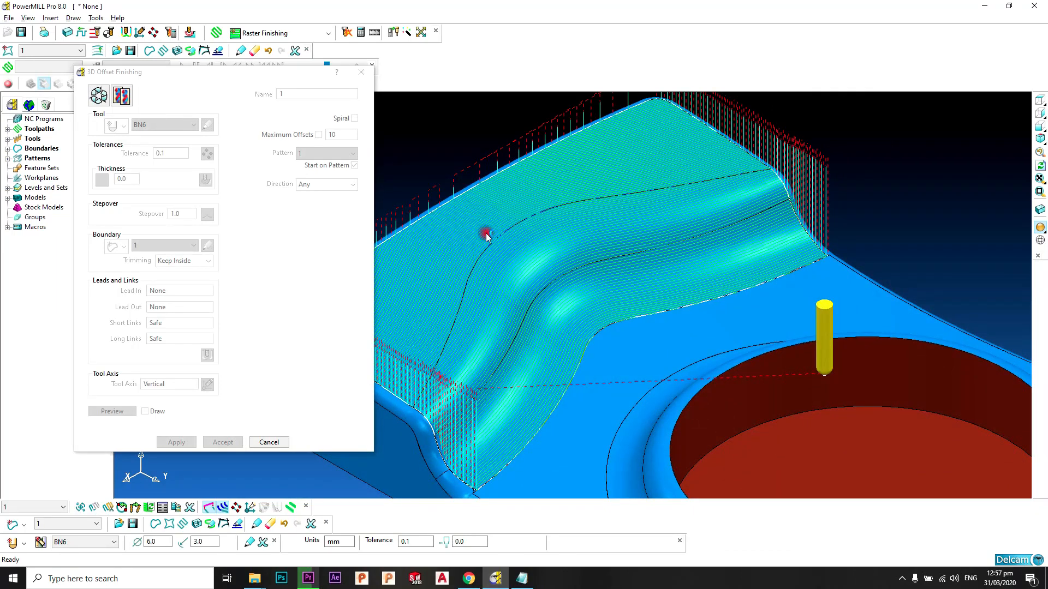
pyautogui.moveTo(552, 270); pyautogui.dragTo(501, 395, button='middle')
pyautogui.moveTo(665, 267); pyautogui.dragTo(587, 218, button='middle')
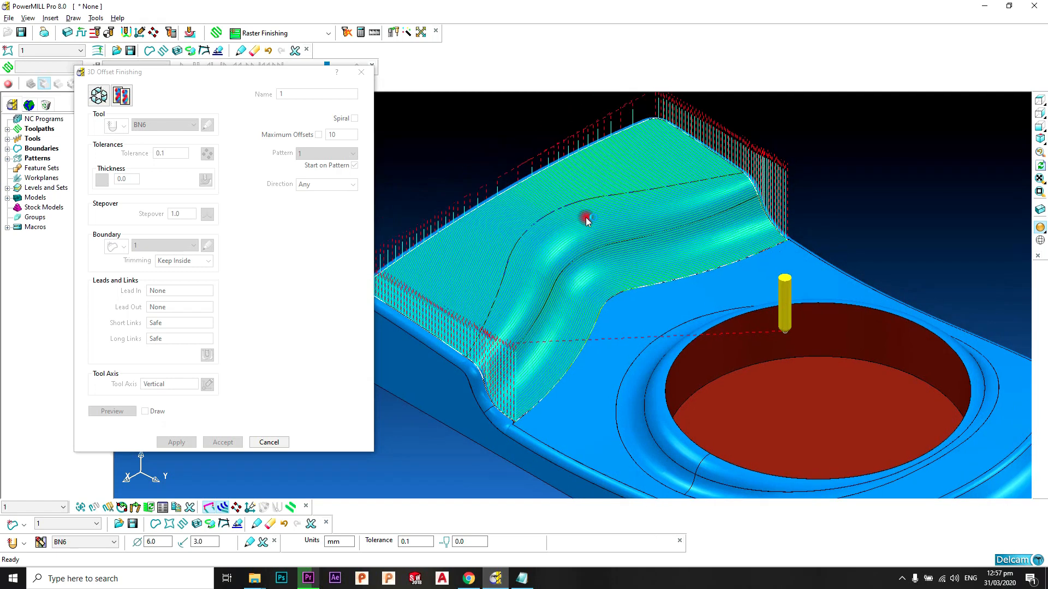
# - Reopen the 3D offset toolpath's parameters, clear its guiding pattern, and recalculate it
pyautogui.click(96, 96)
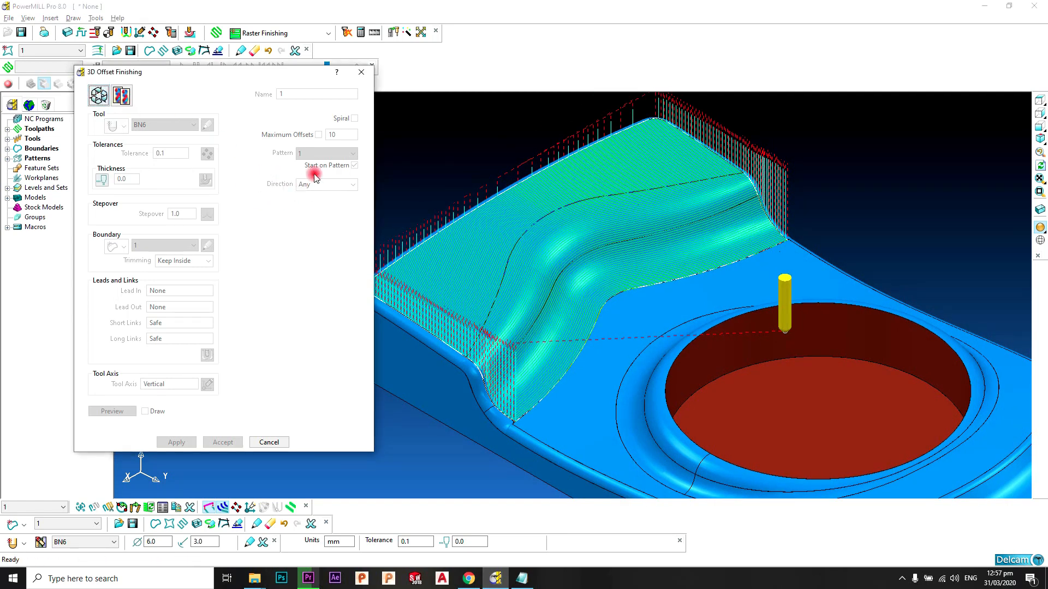
pyautogui.click(338, 156)
pyautogui.click(336, 164)
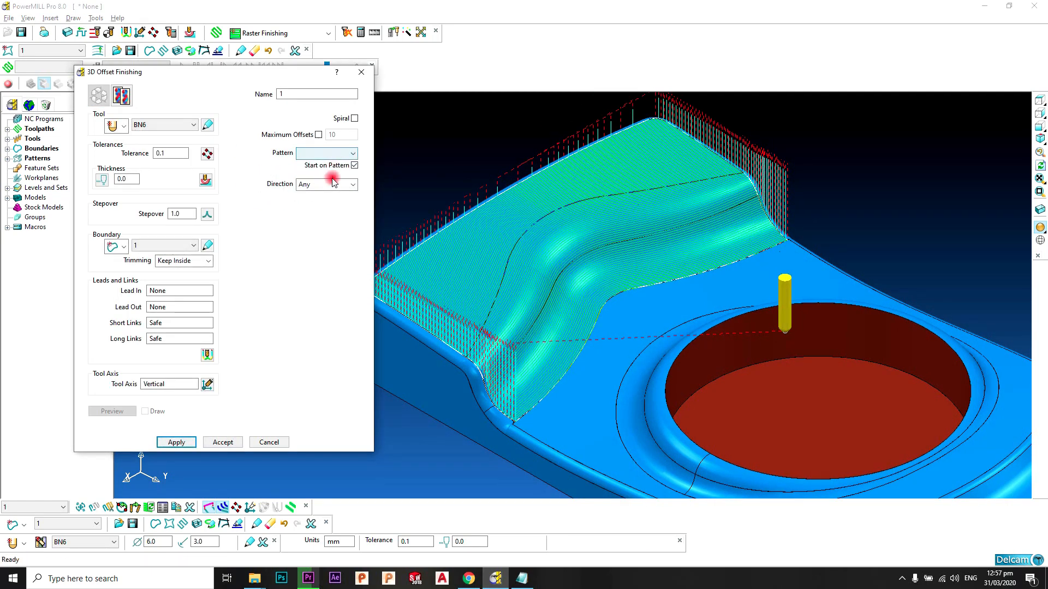
pyautogui.click(176, 441)
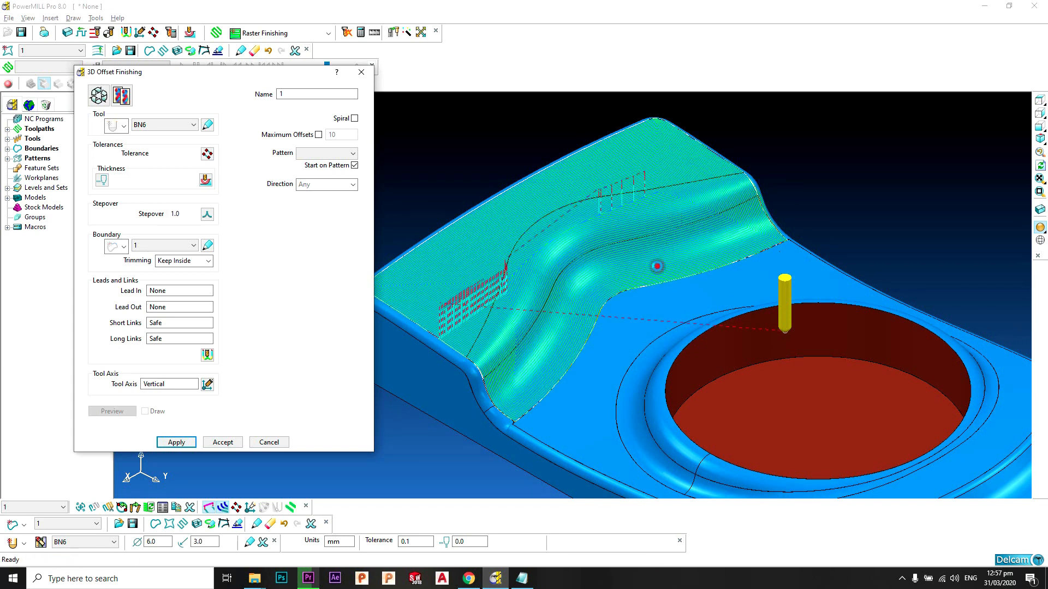
# - Examine the pass layout and link moves of the toolpath calculated without a pattern
pyautogui.scroll(3, 594, 275)
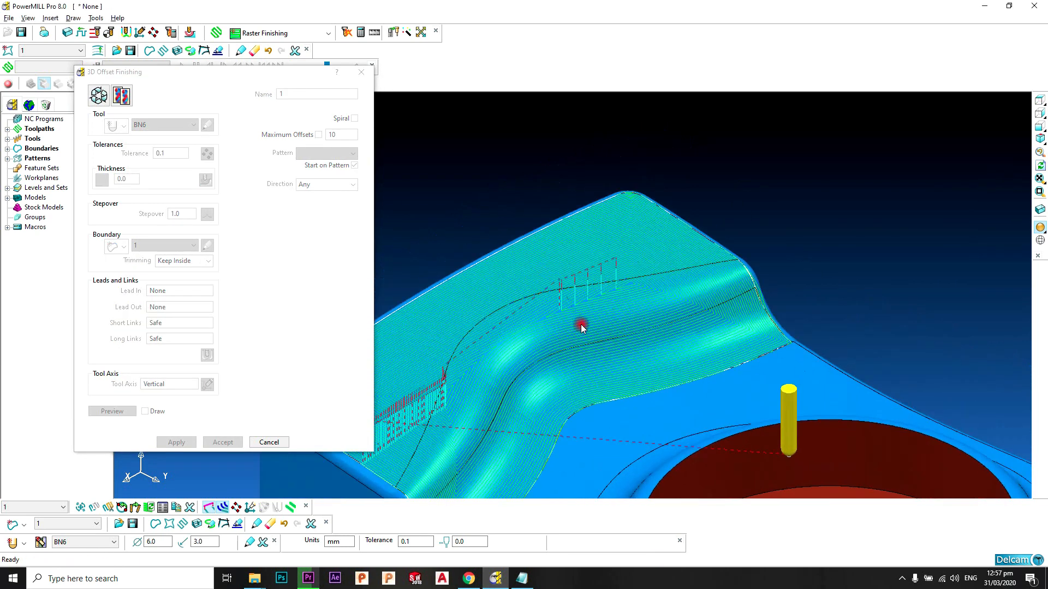
pyautogui.scroll(3, 591, 183)
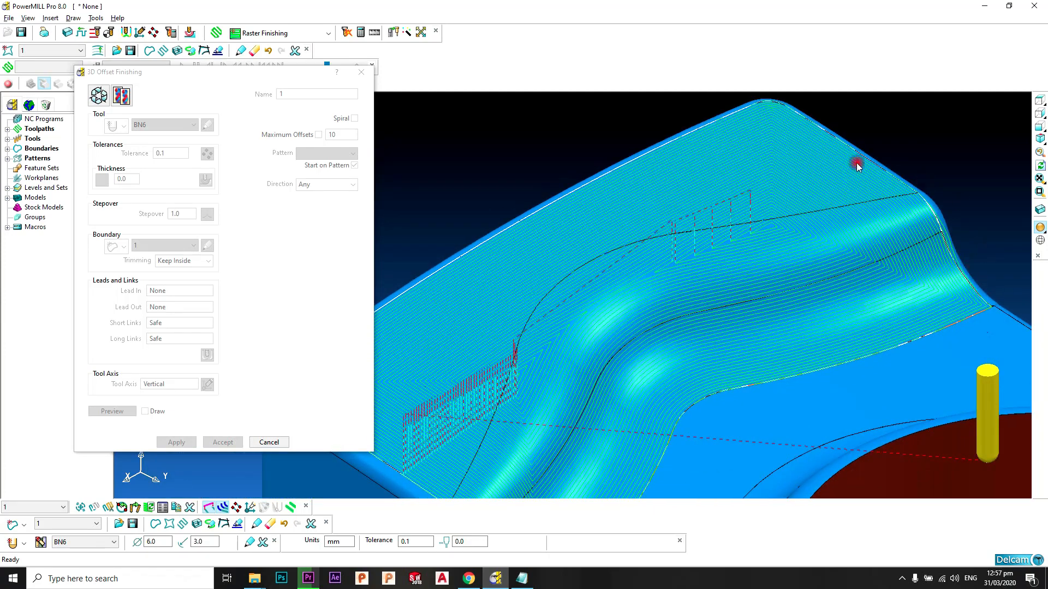
pyautogui.scroll(-3, 659, 291)
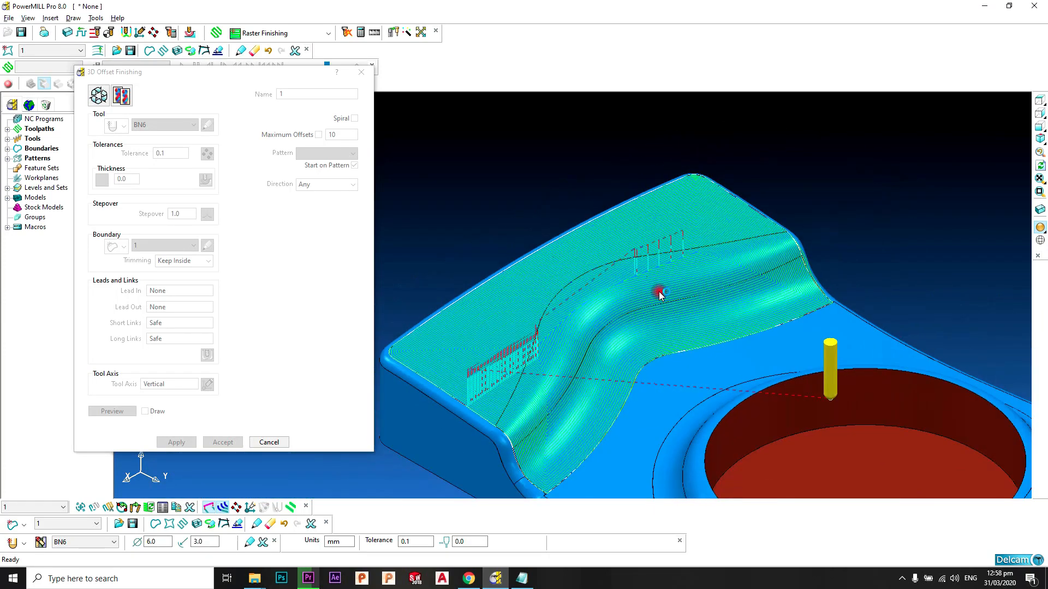
pyautogui.scroll(5, 659, 292)
pyautogui.scroll(-3, 759, 257)
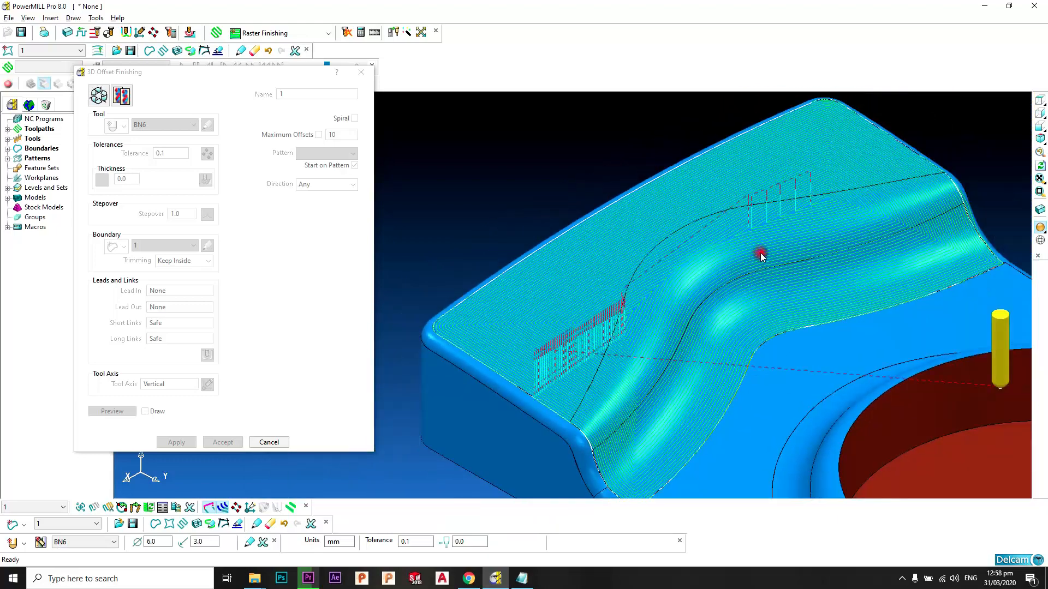
pyautogui.scroll(-2, 713, 277)
pyautogui.scroll(2, 713, 277)
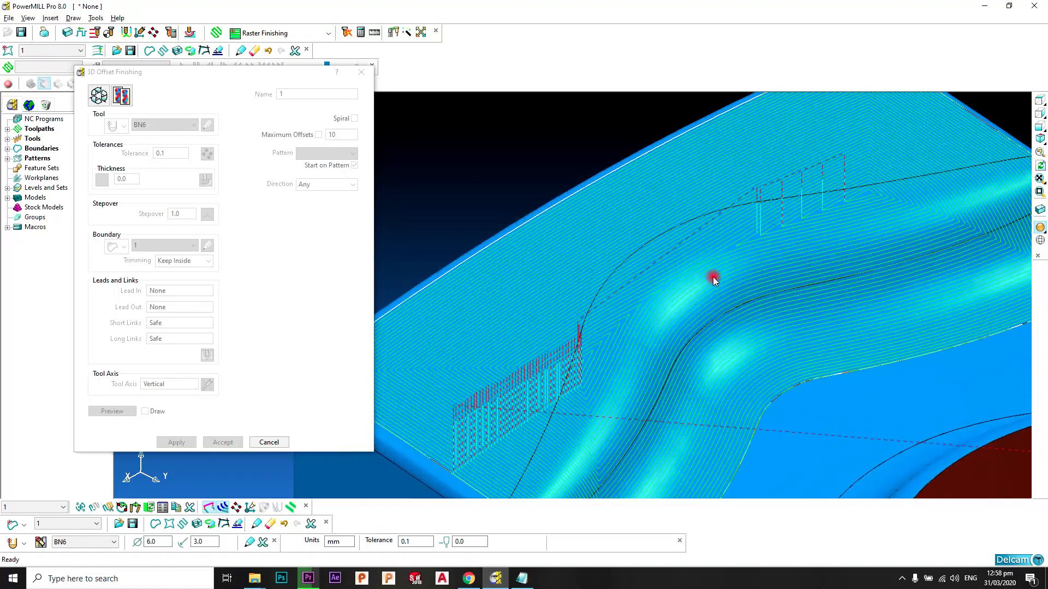
pyautogui.scroll(-3, 713, 277)
pyautogui.keyDown('shift'); pyautogui.moveTo(712, 276); pyautogui.dragTo(702, 270, button='middle'); pyautogui.keyUp('shift')
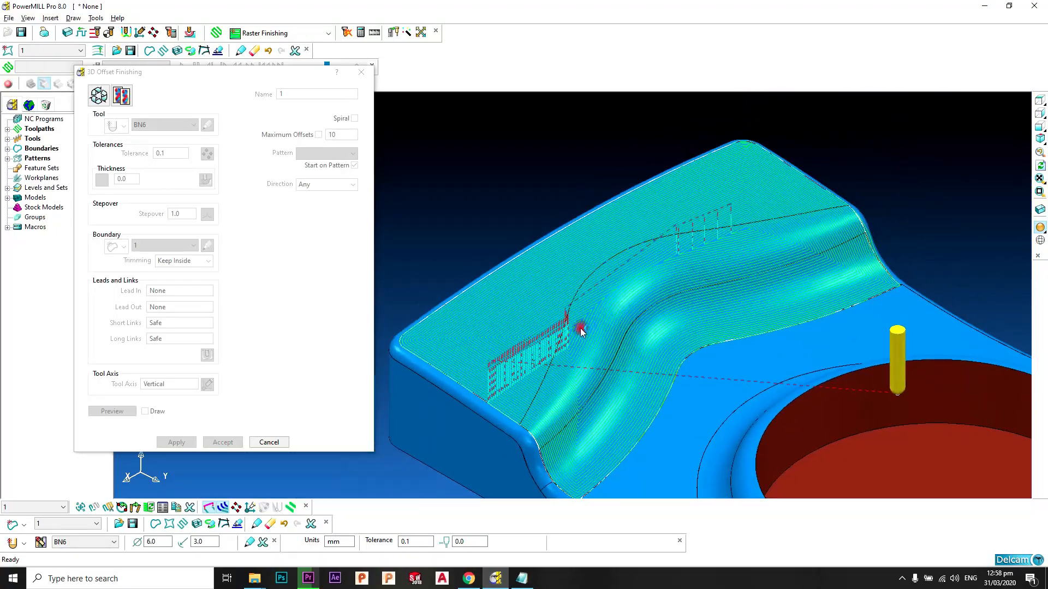
pyautogui.scroll(2, 581, 329)
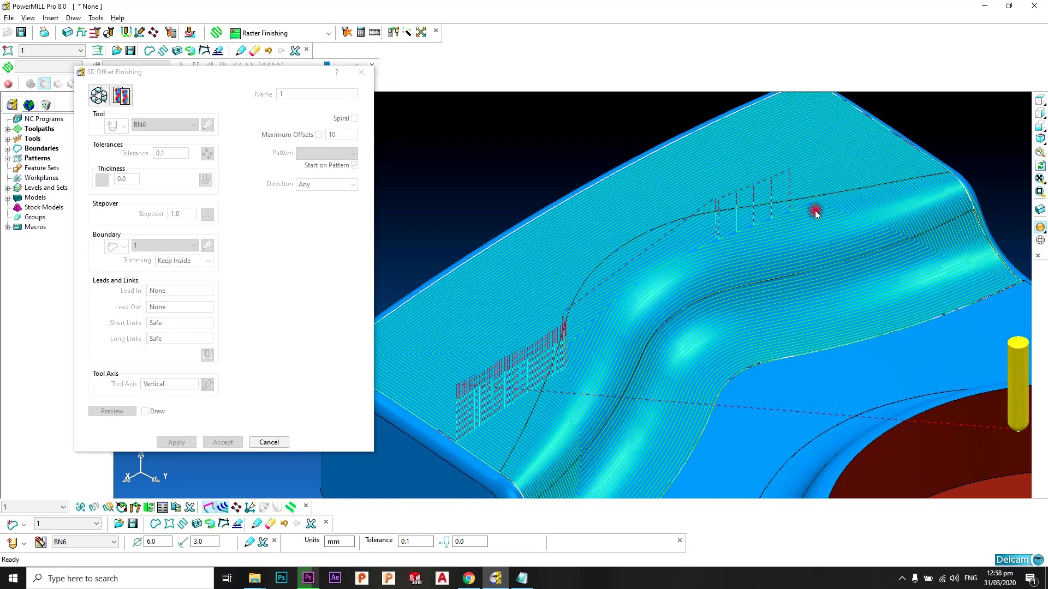
# - Reassign pattern 1 to the 3D offset toolpath, recalculate it, and close its settings
pyautogui.click(101, 95)
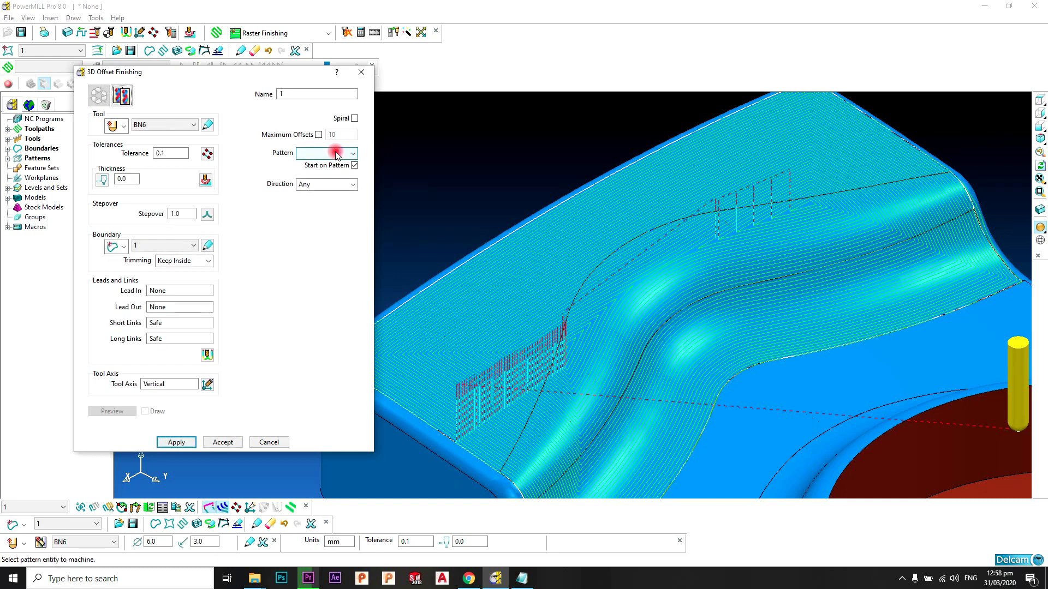
pyautogui.click(334, 154)
pyautogui.click(330, 169)
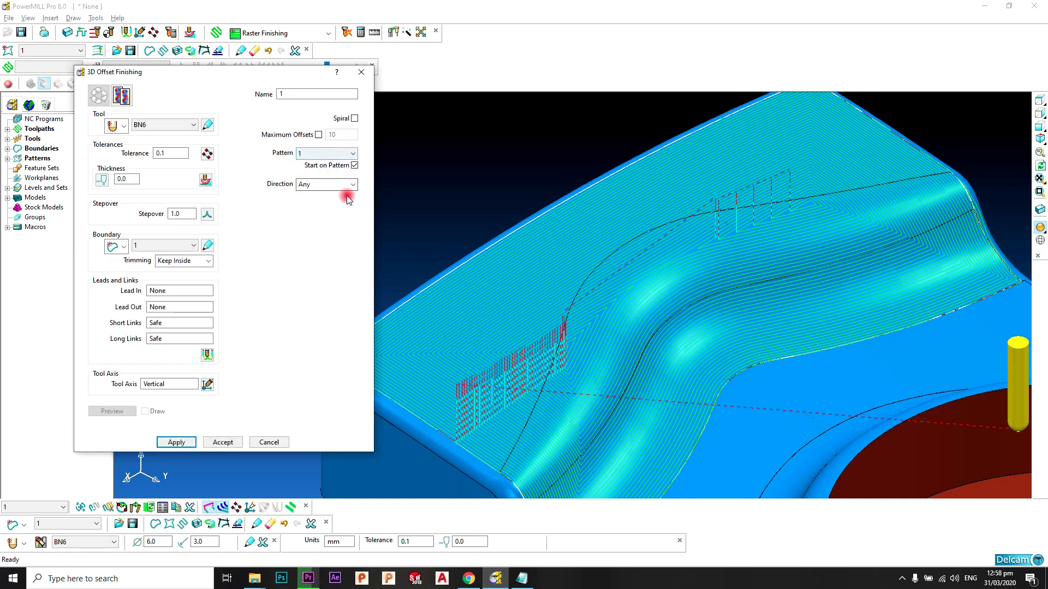
pyautogui.click(178, 441)
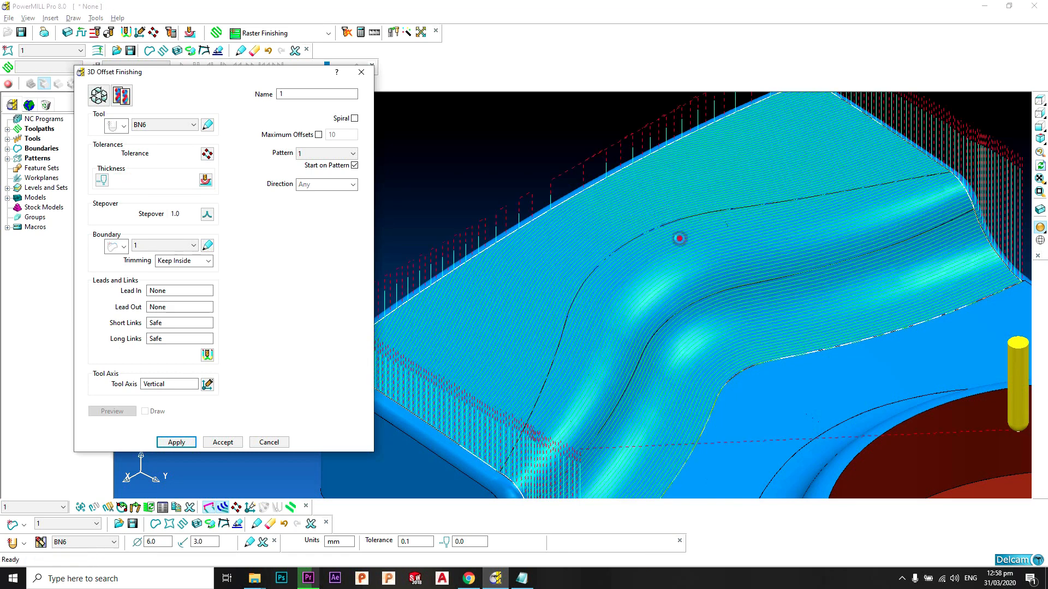
pyautogui.click(277, 441)
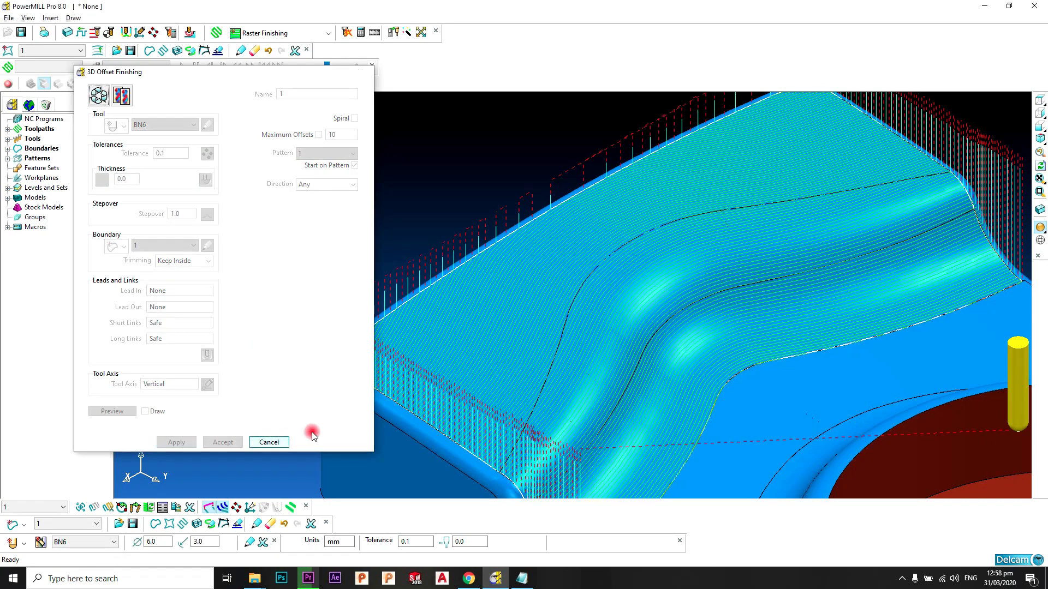
# - Set the toolpath's short links to On Surface and long links to Skim, and apply the links
pyautogui.scroll(-6, 698, 278)
pyautogui.keyDown('shift'); pyautogui.moveTo(751, 239); pyautogui.dragTo(675, 269, button='middle'); pyautogui.keyUp('shift')
pyautogui.scroll(2, 675, 268)
pyautogui.scroll(3, 675, 268)
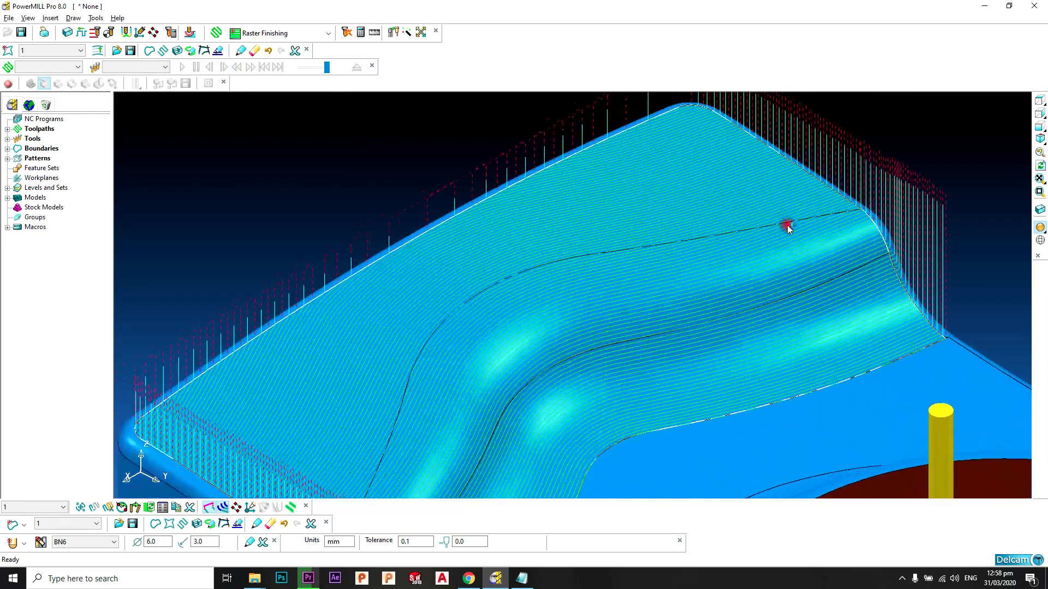
pyautogui.keyDown('shift'); pyautogui.moveTo(897, 192); pyautogui.dragTo(781, 224, button='middle'); pyautogui.keyUp('shift')
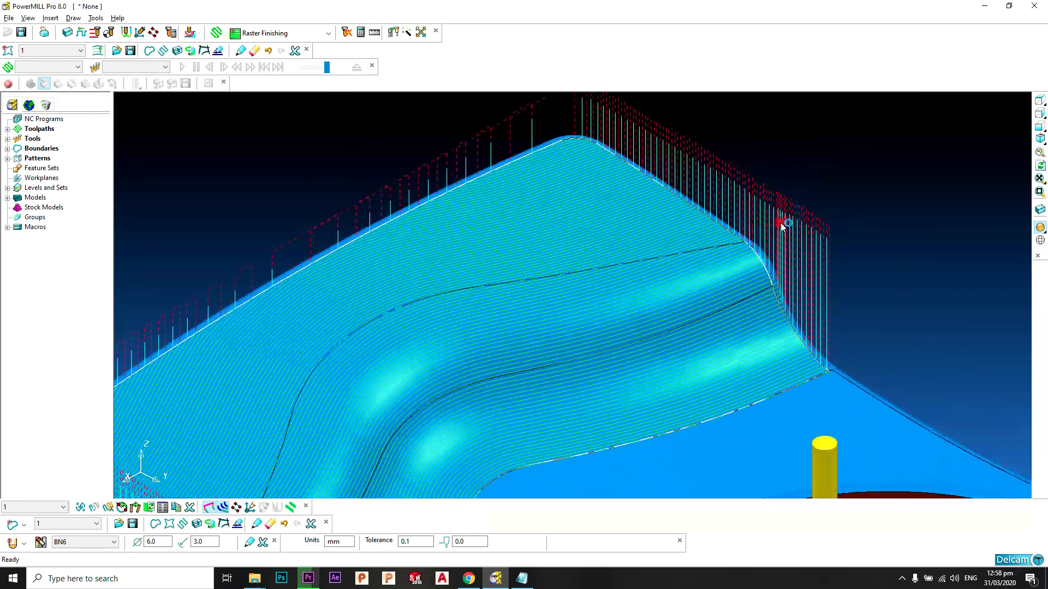
pyautogui.click(126, 31)
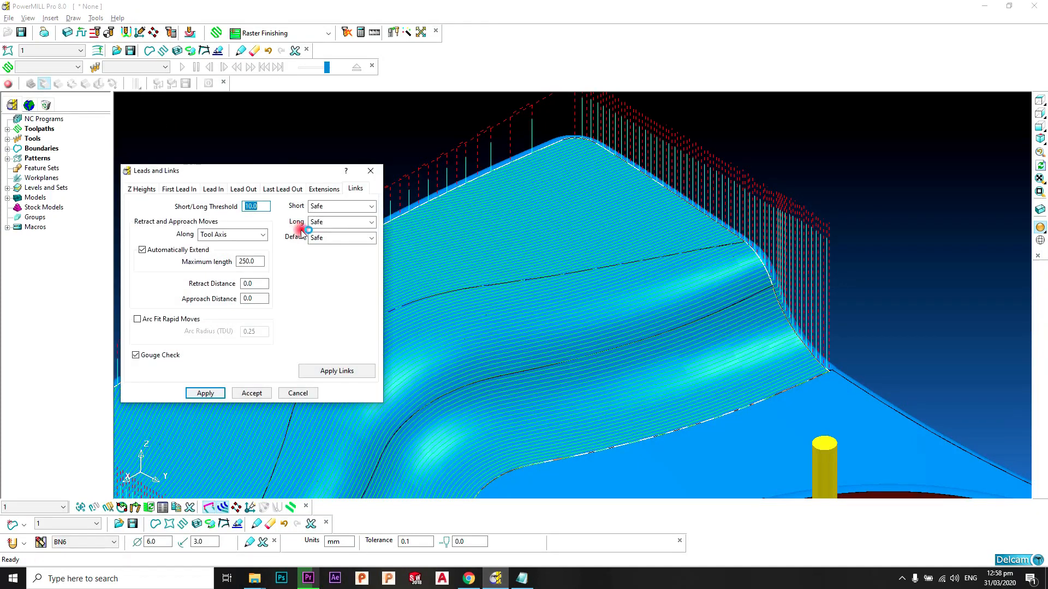
pyautogui.click(357, 206)
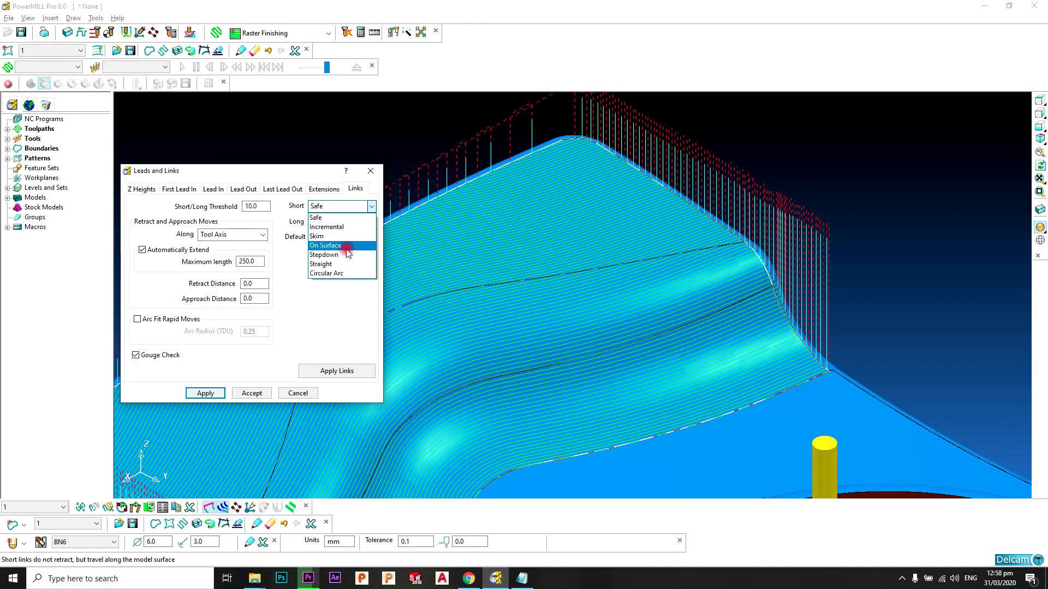
pyautogui.click(344, 246)
pyautogui.click(355, 221)
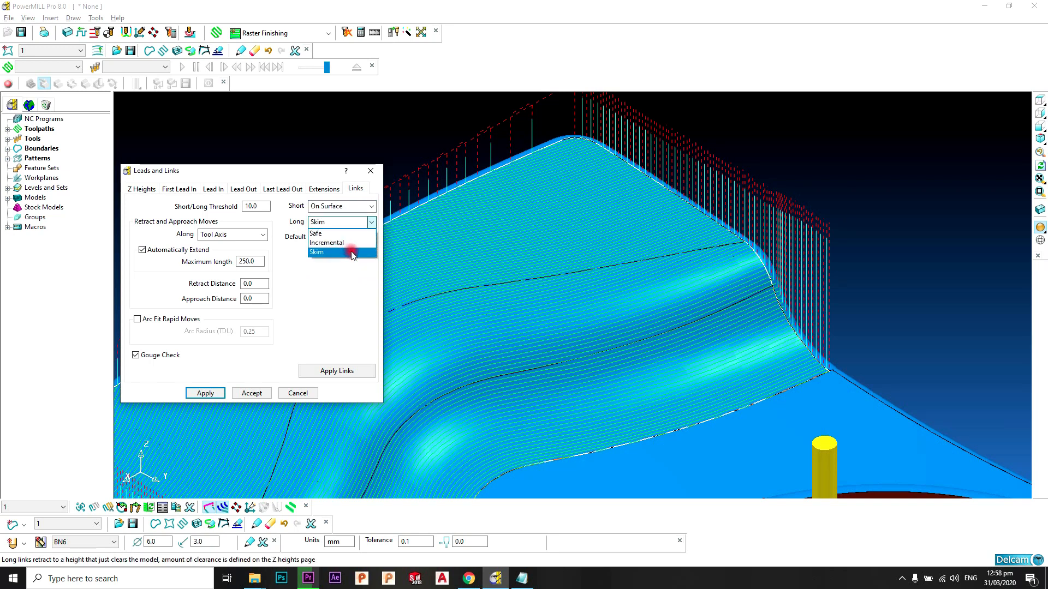
pyautogui.click(341, 252)
pyautogui.click(333, 371)
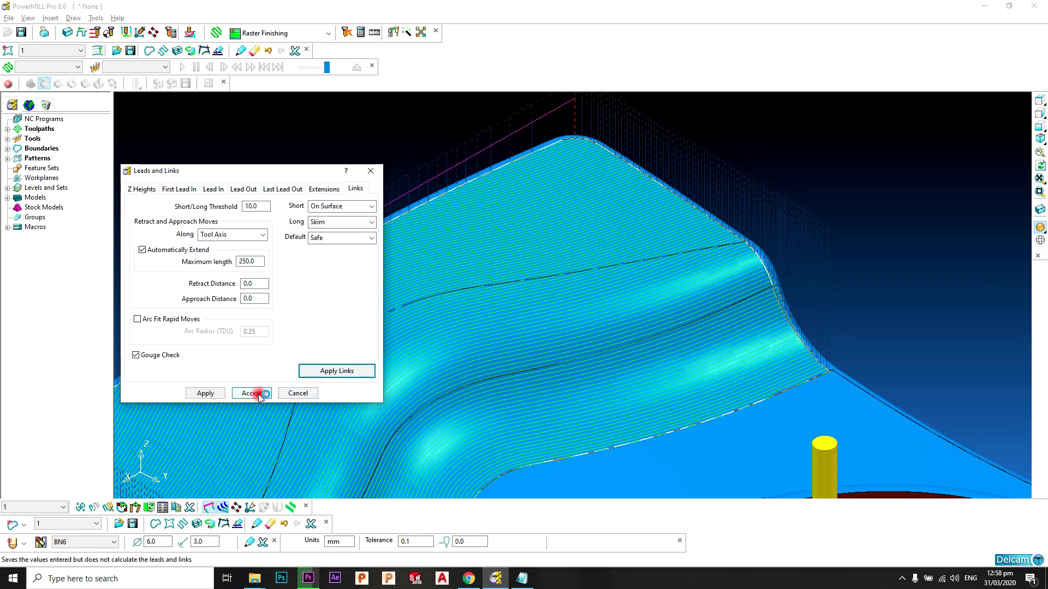
# - Inspect the short links along the surface edge and change the short link type to Circular Arc
pyautogui.keyDown('shift'); pyautogui.moveTo(692, 285); pyautogui.dragTo(598, 339, button='middle'); pyautogui.keyUp('shift')
pyautogui.scroll(3, 616, 342)
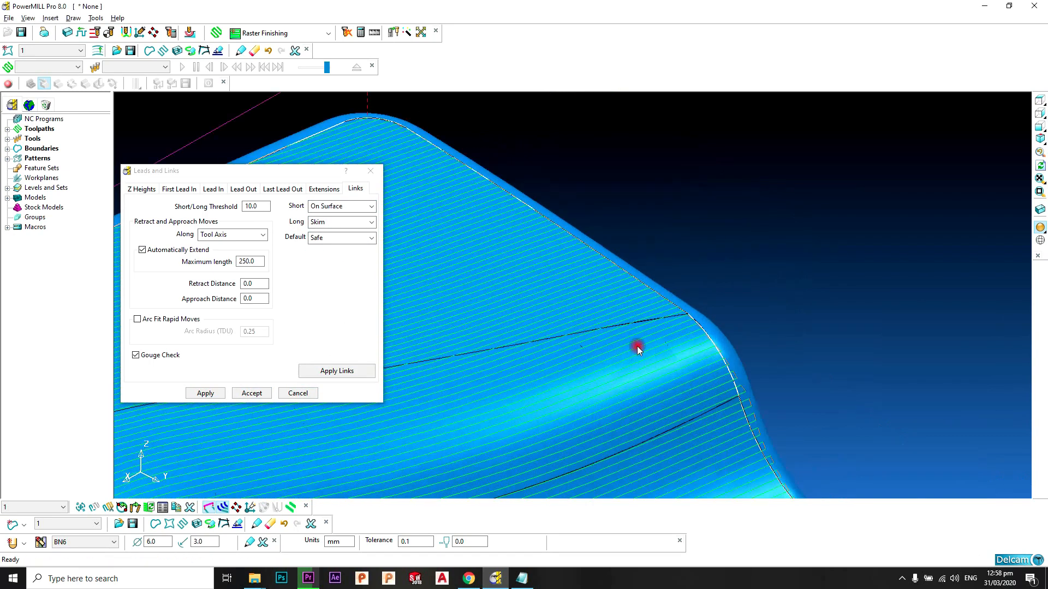
pyautogui.scroll(5, 663, 356)
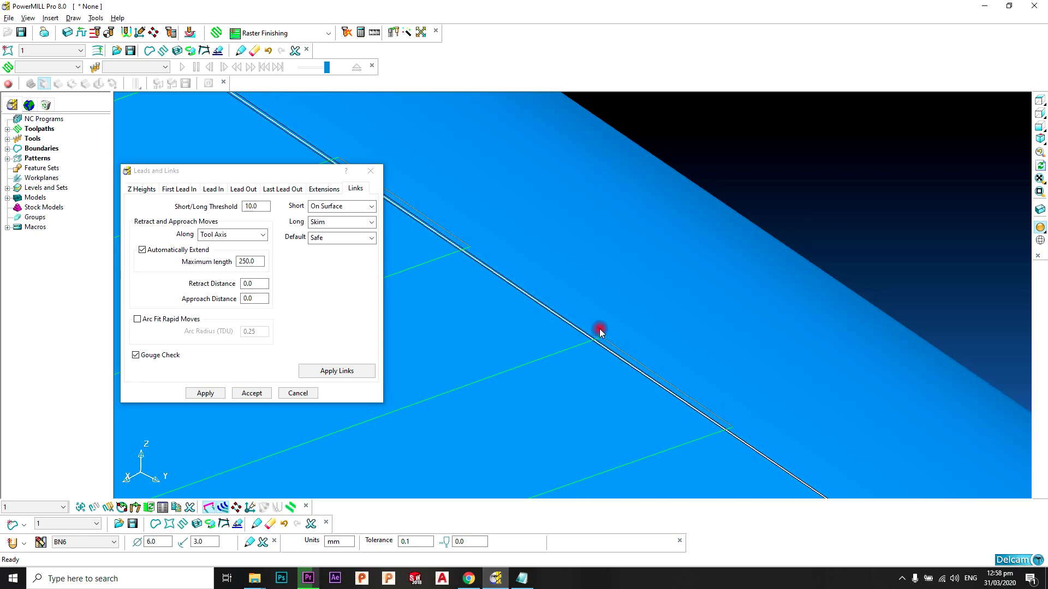
pyautogui.click(343, 206)
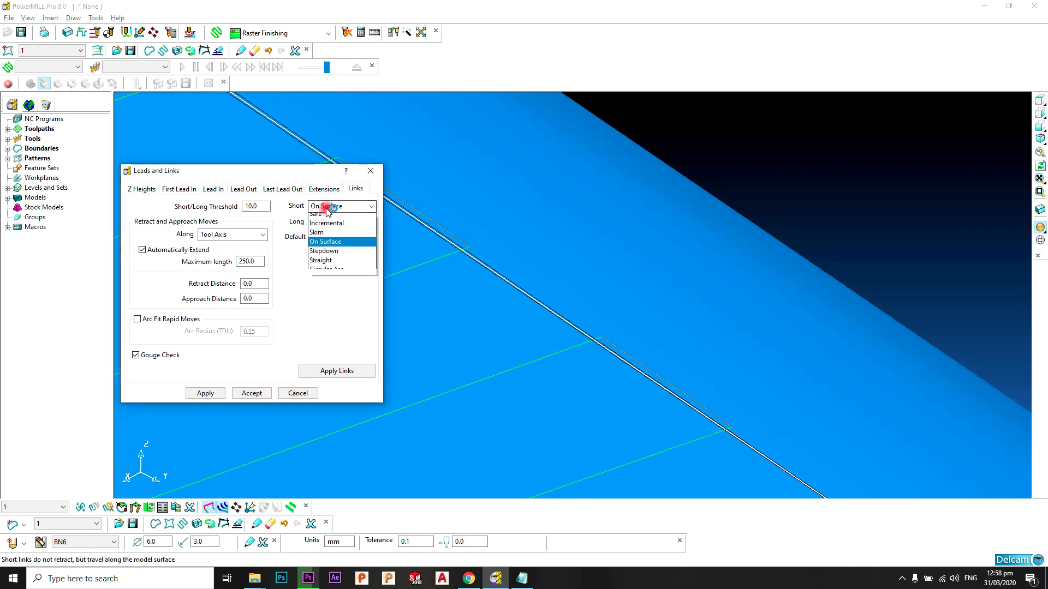
pyautogui.click(344, 276)
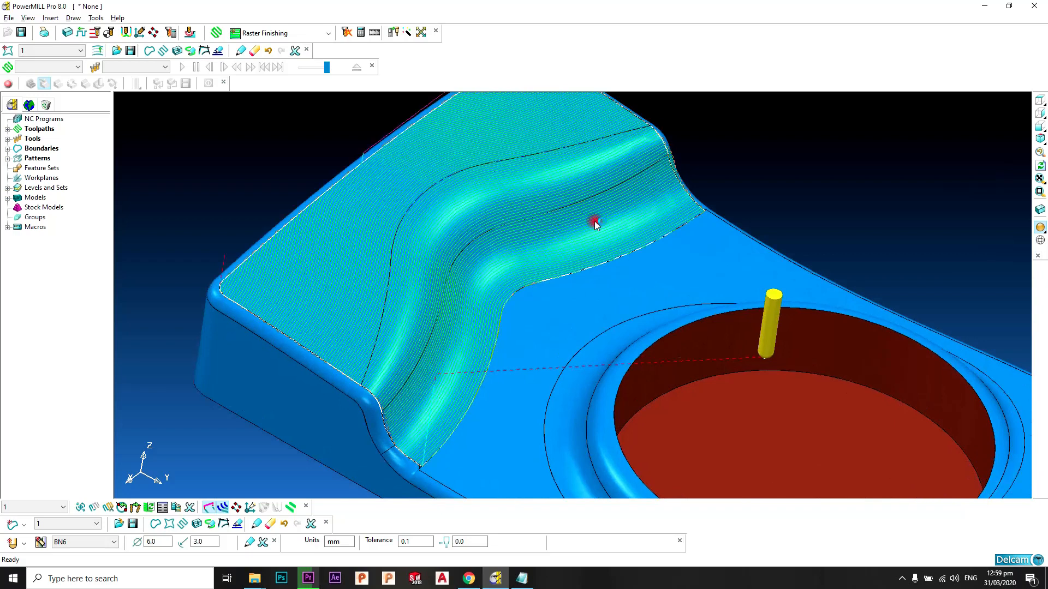
# - Examine the relinked toolpath over the whole wavy step and raised top surface
pyautogui.scroll(-1, 595, 221)
pyautogui.keyDown('shift'); pyautogui.moveTo(502, 207); pyautogui.dragTo(557, 208, button='middle'); pyautogui.keyUp('shift')
pyautogui.scroll(-3, 487, 218)
pyautogui.scroll(-5, 589, 210)
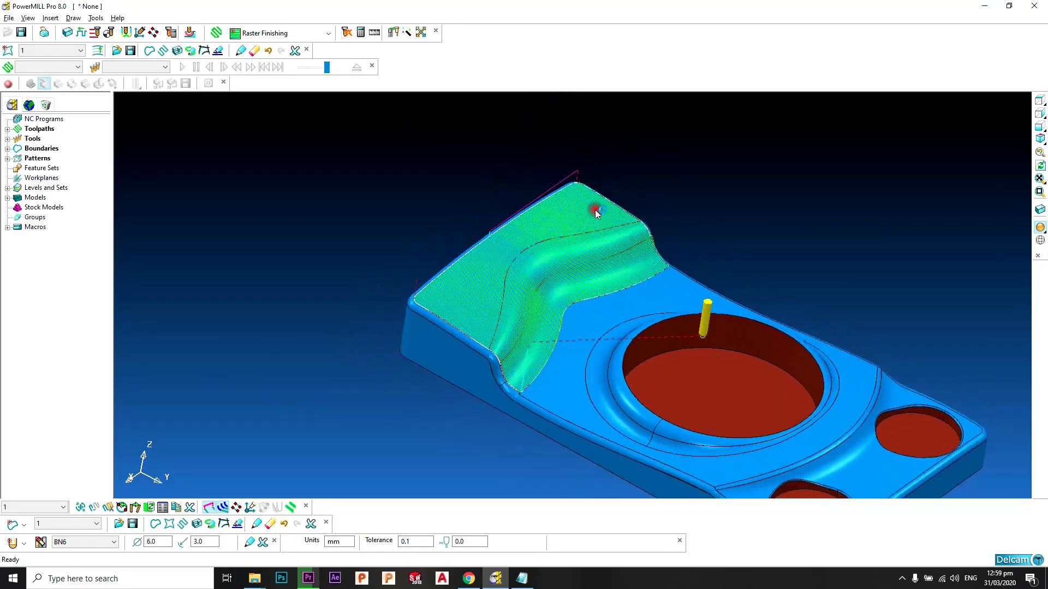
pyautogui.scroll(3, 571, 260)
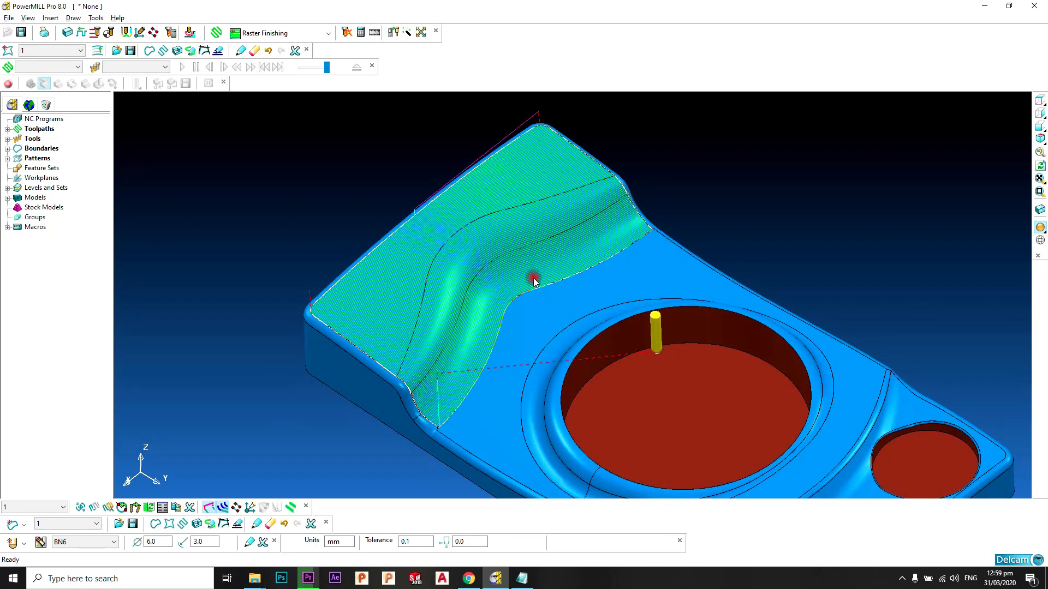
pyautogui.moveTo(535, 286); pyautogui.dragTo(562, 307, button='middle')
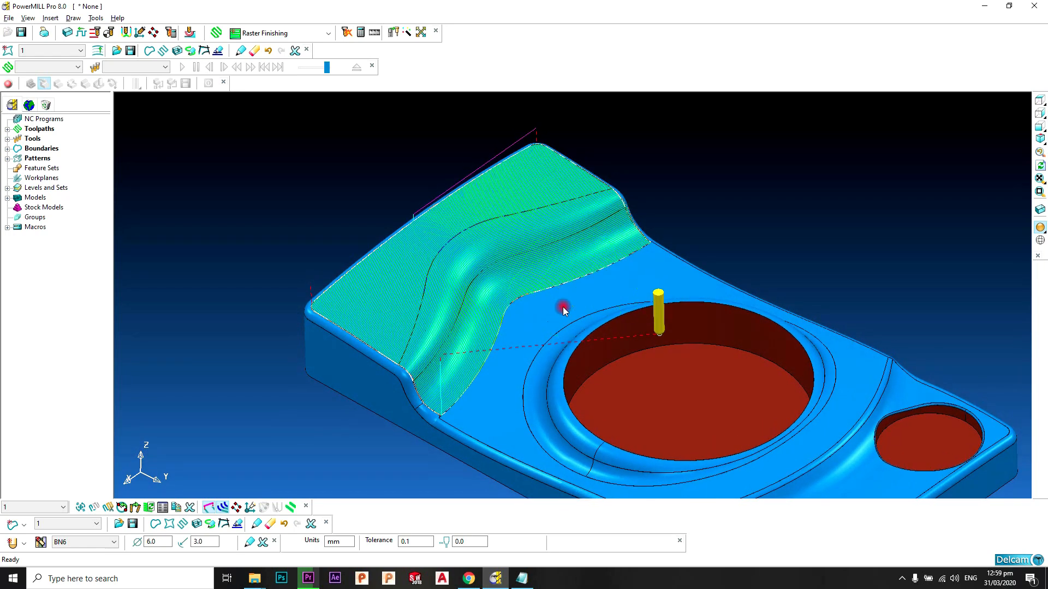